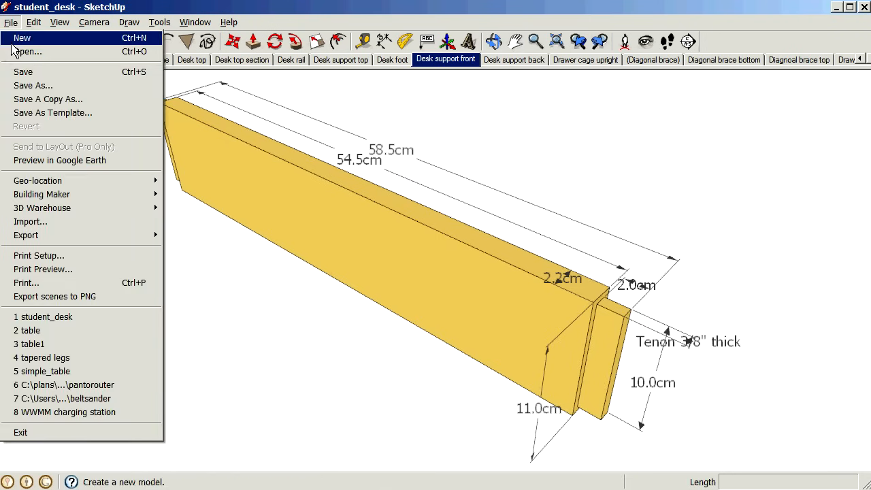
- Open the table model from the sketchup folder
click(21, 52)
click(272, 180)
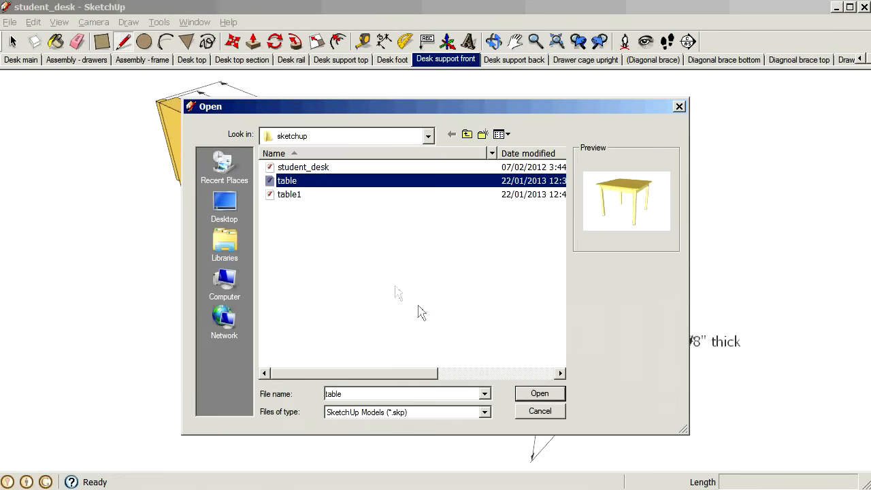
click(540, 393)
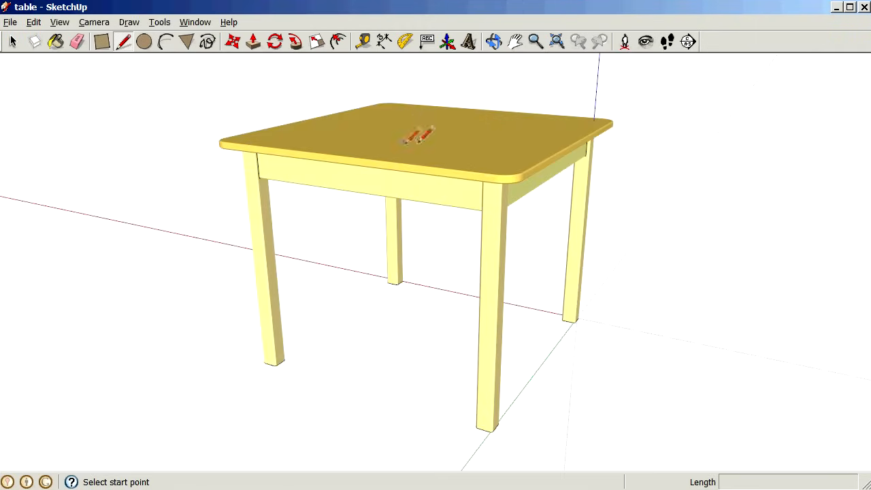
- Show the scene manager and add a scene of the current view named Main
click(195, 23)
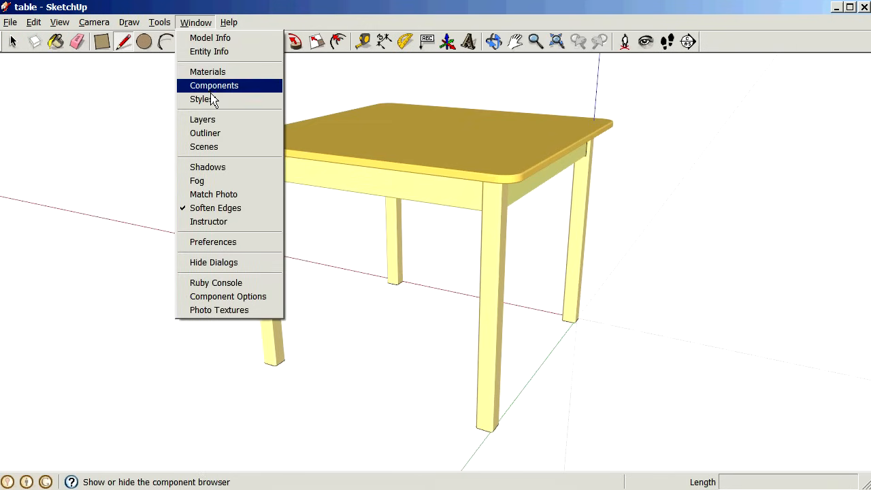
click(219, 146)
drag(469, 95, 556, 75)
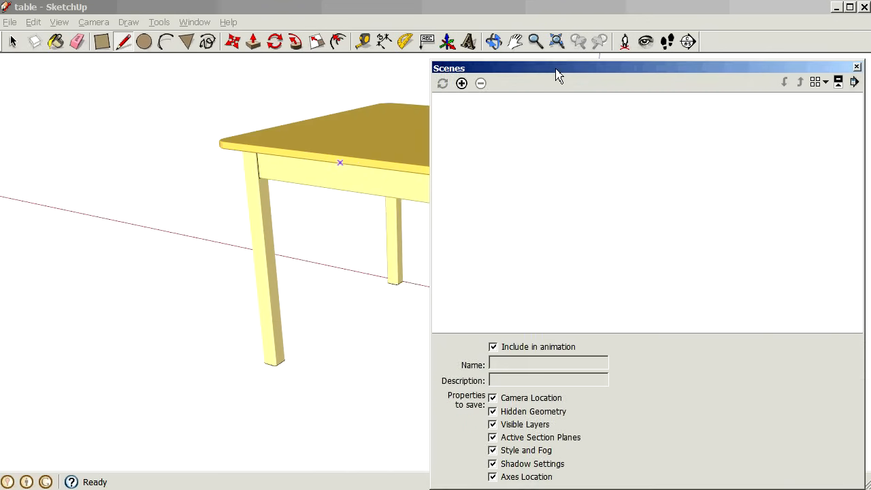
click(462, 83)
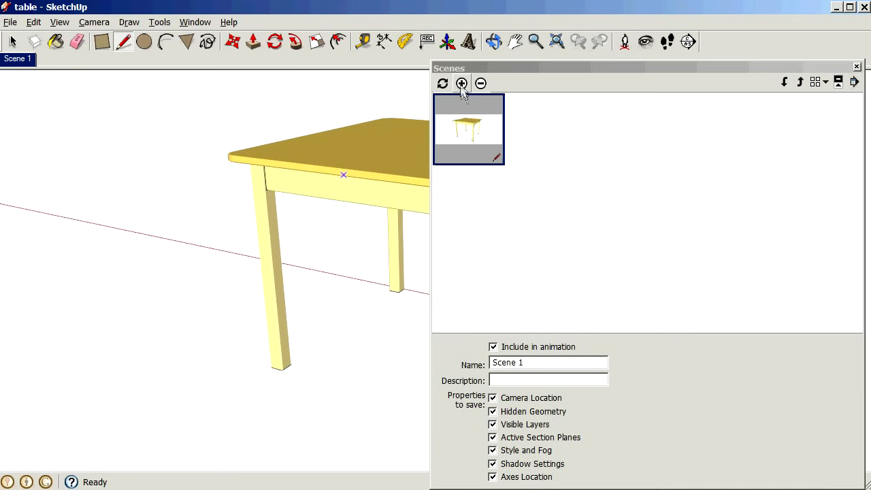
triple_click(538, 362)
text(Main)
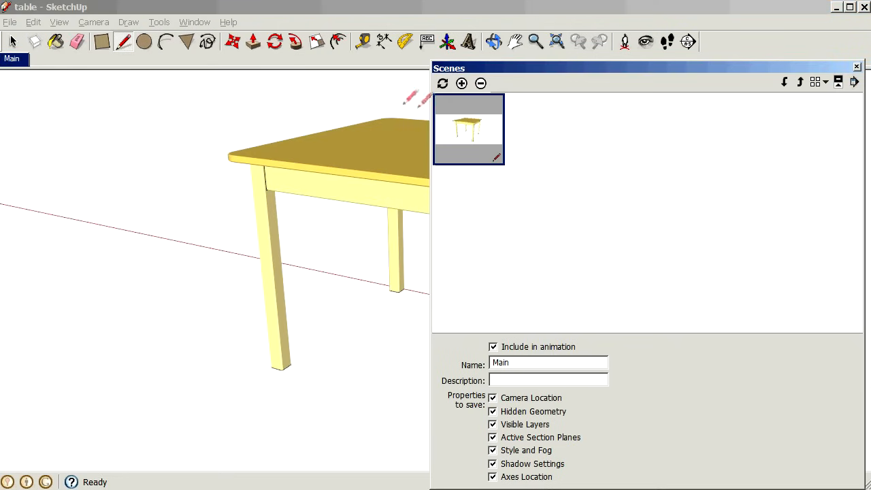
- Add a second scene named Assembly and close the scene manager
click(462, 85)
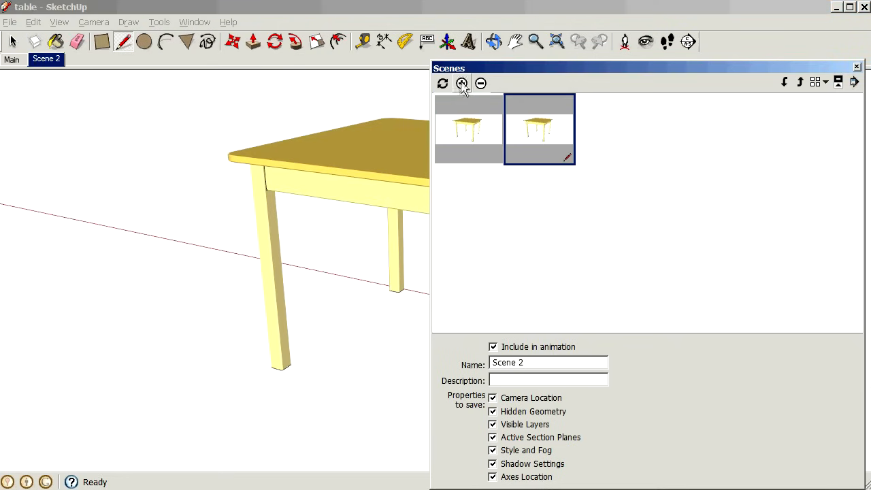
triple_click(537, 362)
text(As)
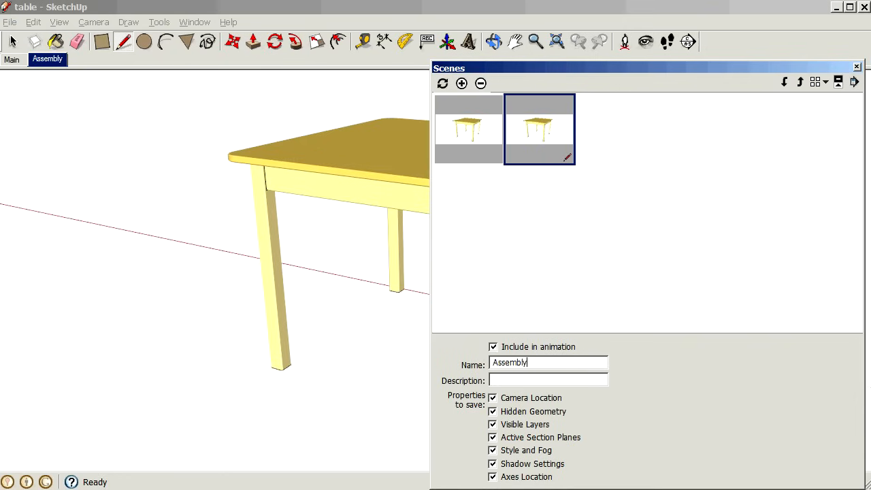
click(856, 66)
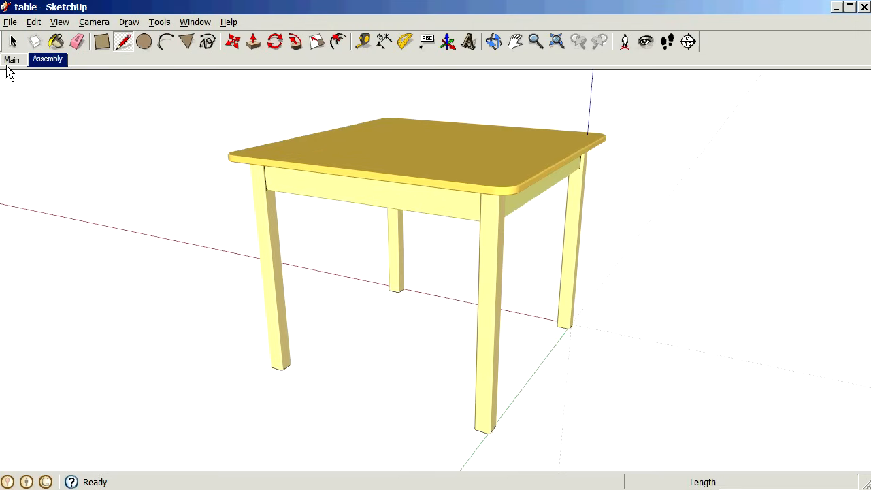
- Update the Assembly scene with a view of the table from a slightly different angle, and return to the Main scene
click(11, 60)
click(44, 60)
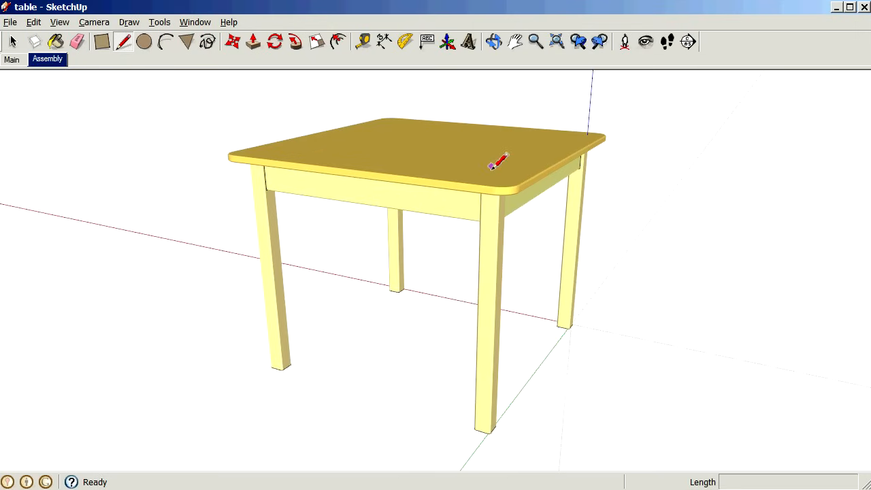
mouse_move(492, 167)
middle_down()
mouse_move(469, 187)
mouse_move(373, 169)
middle_up()
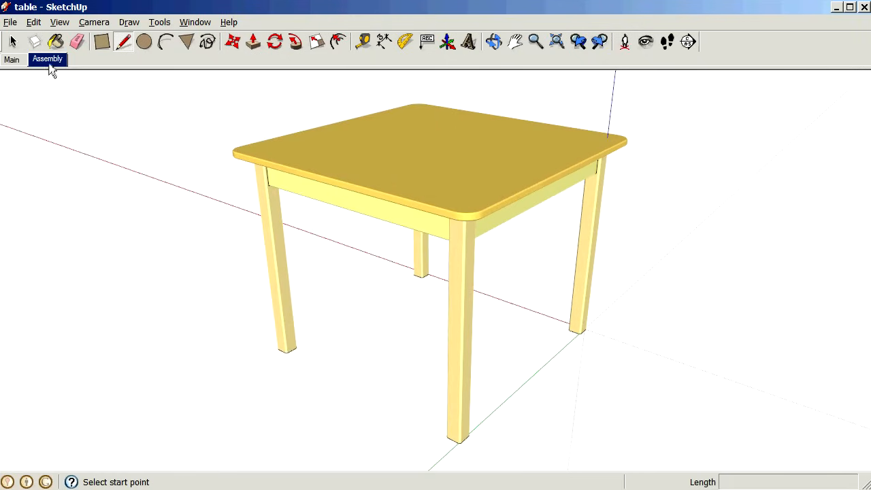
right_click(49, 60)
click(75, 116)
click(11, 60)
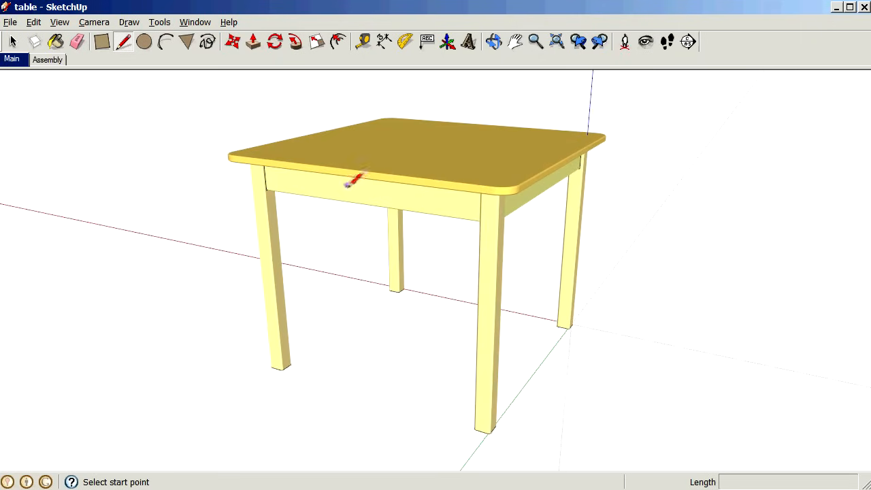
- Check the scene transition settings in the model info and switch between the Main and Assembly scenes
click(195, 23)
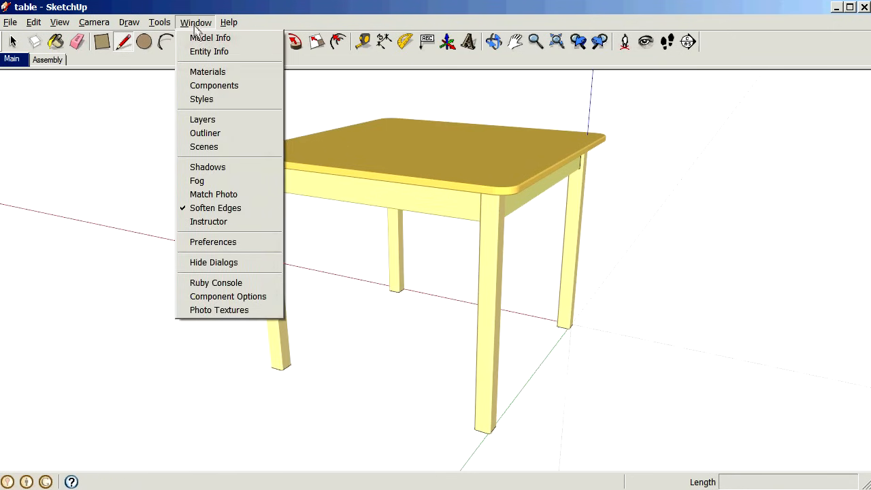
click(207, 37)
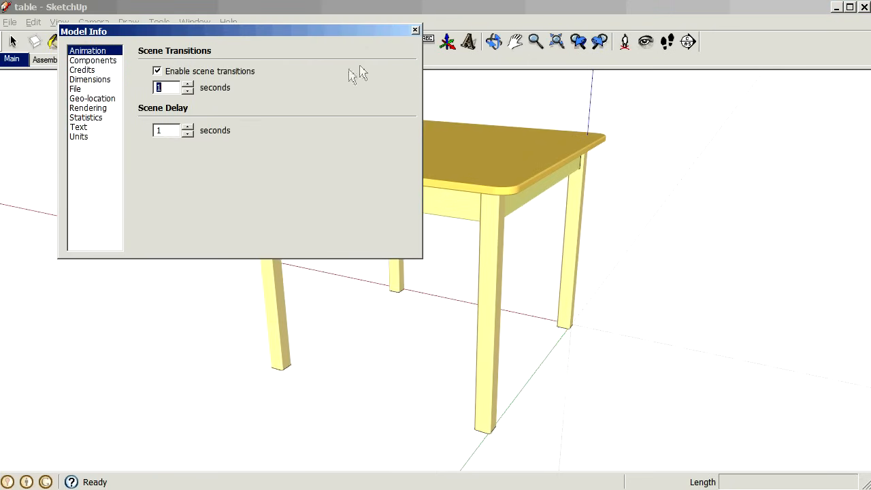
click(415, 30)
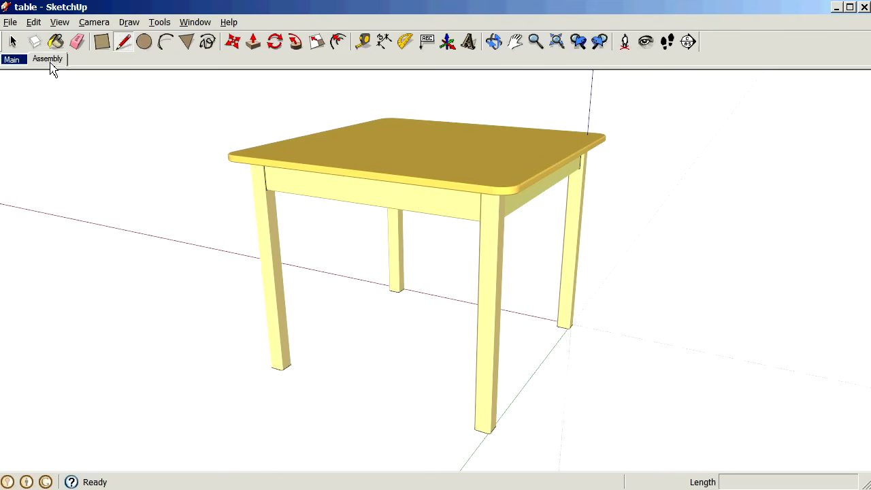
click(47, 59)
click(14, 60)
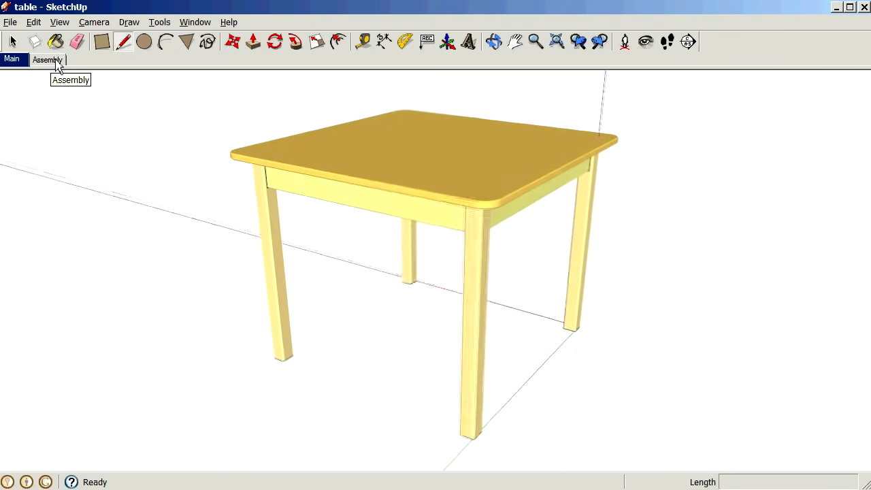
click(47, 60)
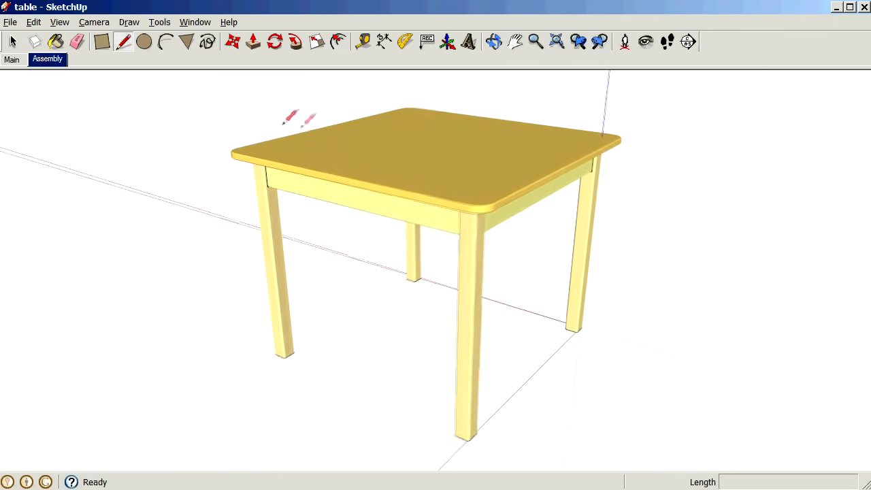
- Try deleting the tabletop while in the Assembly scene
click(12, 42)
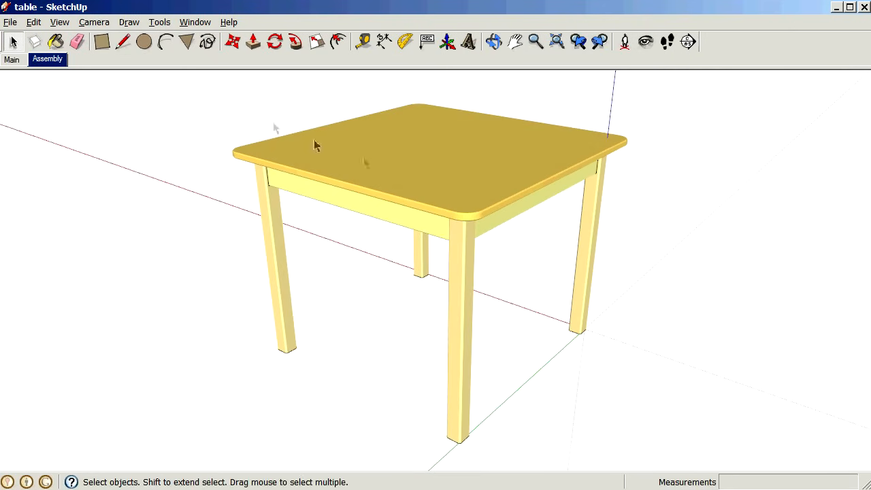
click(430, 169)
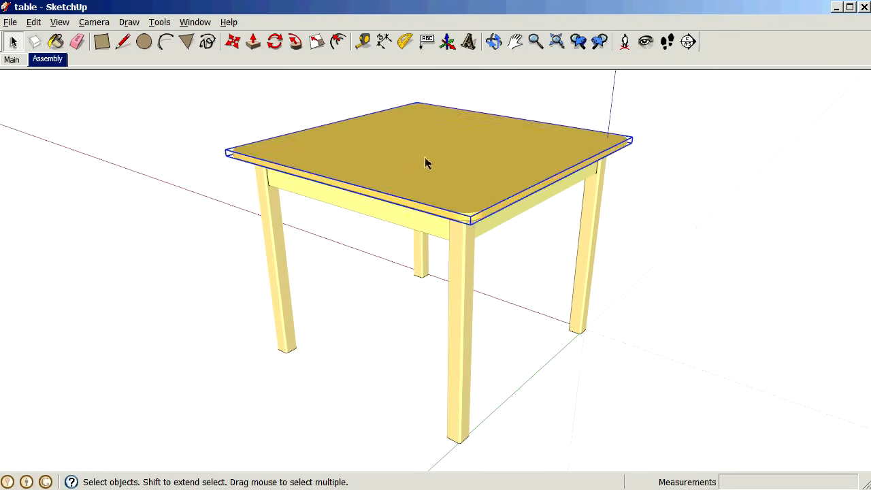
key(Delete)
- Try moving the two legs and connecting rail on the tenoned side about 9.3 cm away from the table frame
click(455, 251)
shift+click(491, 204)
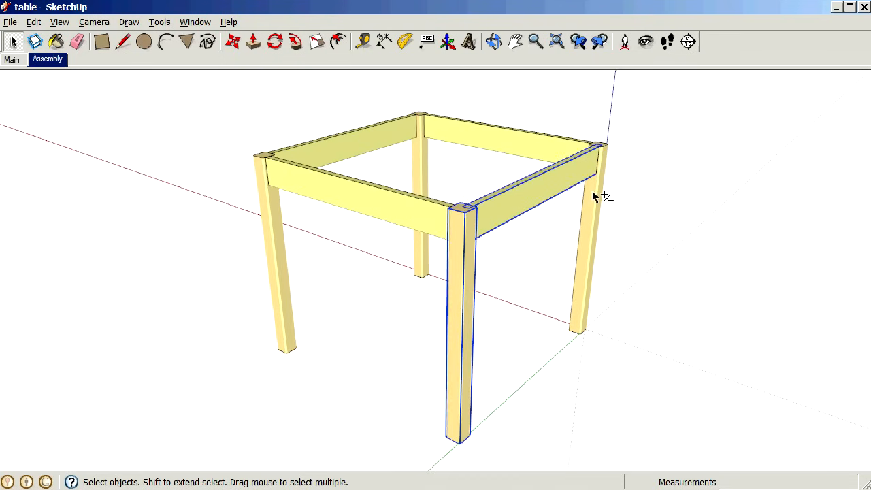
shift+click(596, 192)
click(231, 41)
click(310, 165)
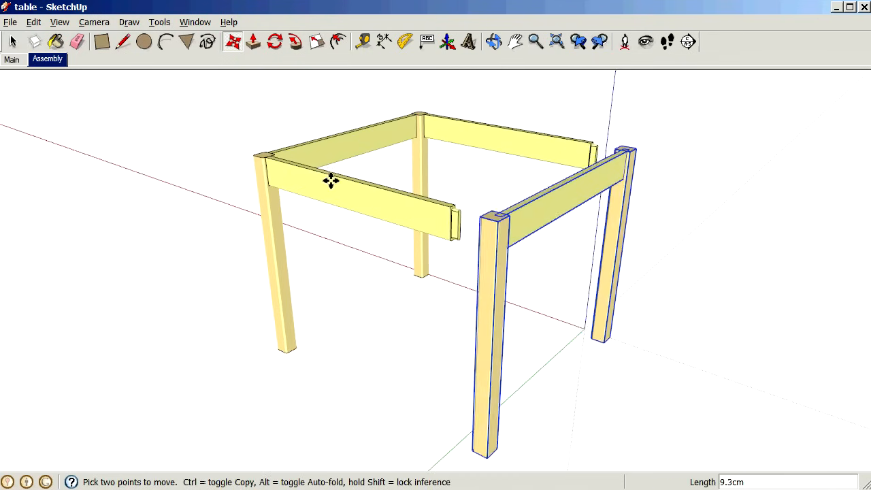
click(330, 181)
click(12, 41)
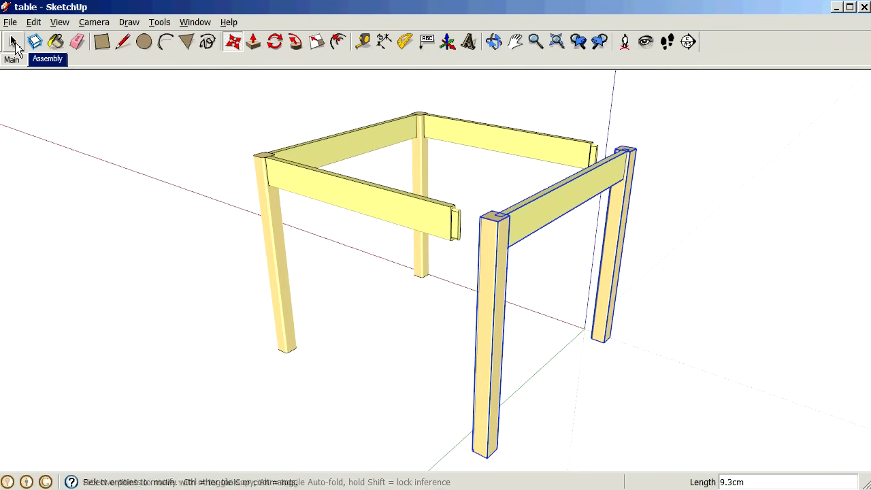
- Update the Assembly scene and move the detached legs and rail about 4 cm further out
right_click(50, 60)
click(94, 116)
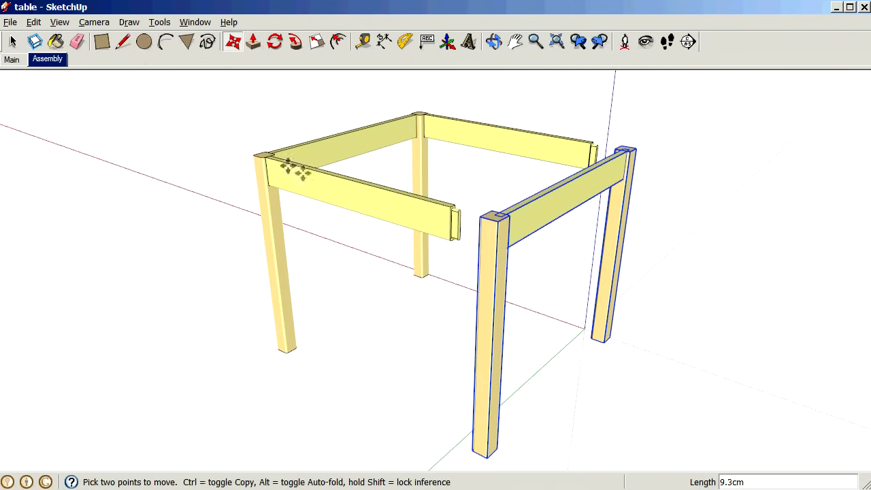
click(166, 132)
text(7.5)
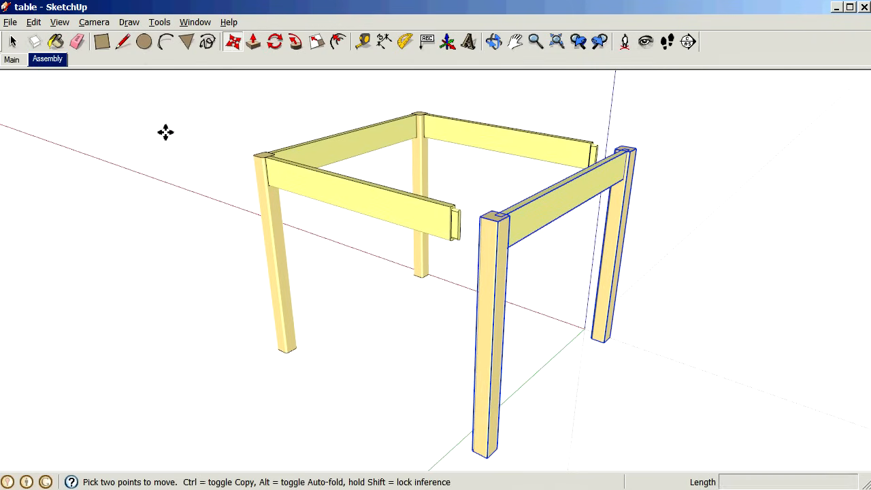
key(Return)
click(167, 132)
- Switch to the Main scene to compare the model there, and clear the selection
click(12, 60)
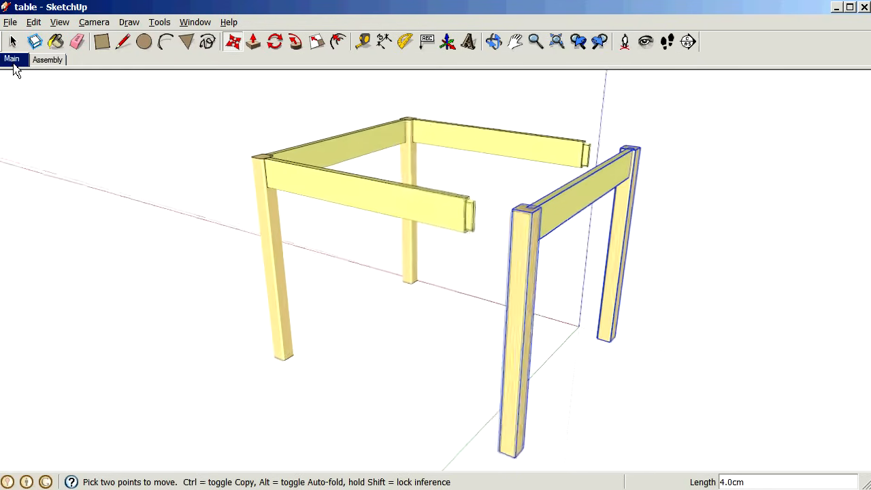
click(12, 41)
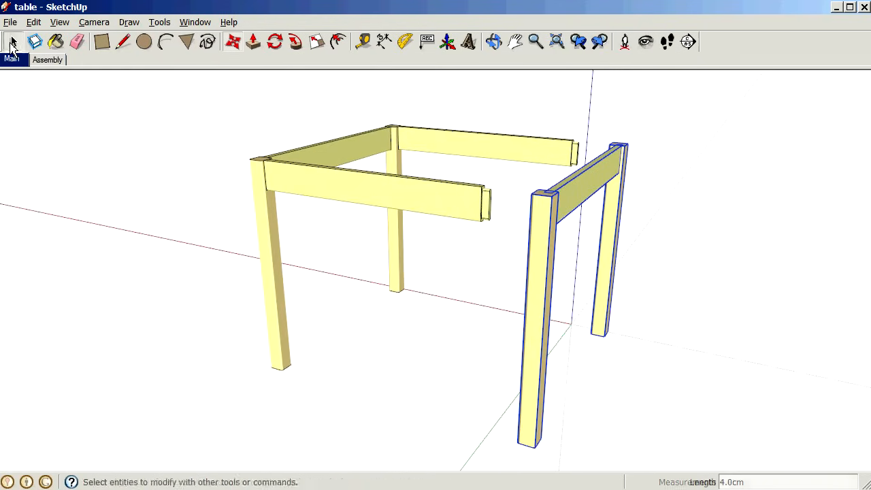
click(119, 107)
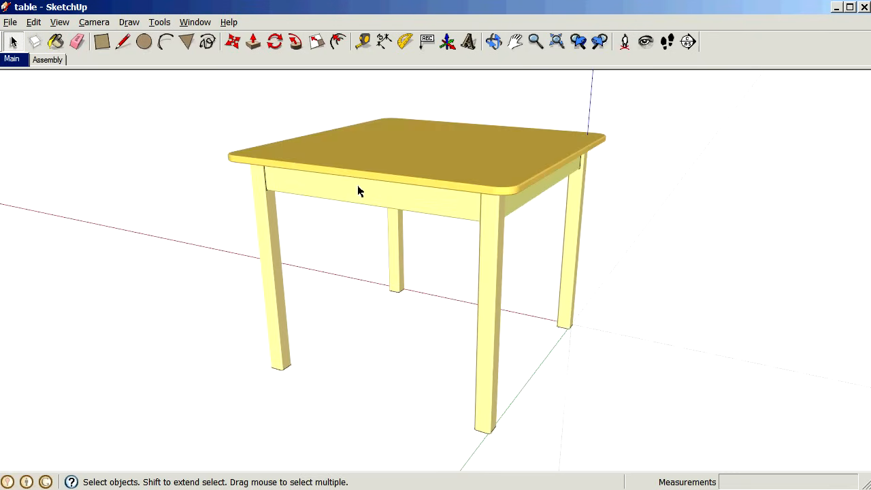
- Select the whole table and place a copy of it 150 cm away along the red axis
middle_drag(327, 159, 272, 142)
drag(212, 104, 586, 375)
click(233, 42)
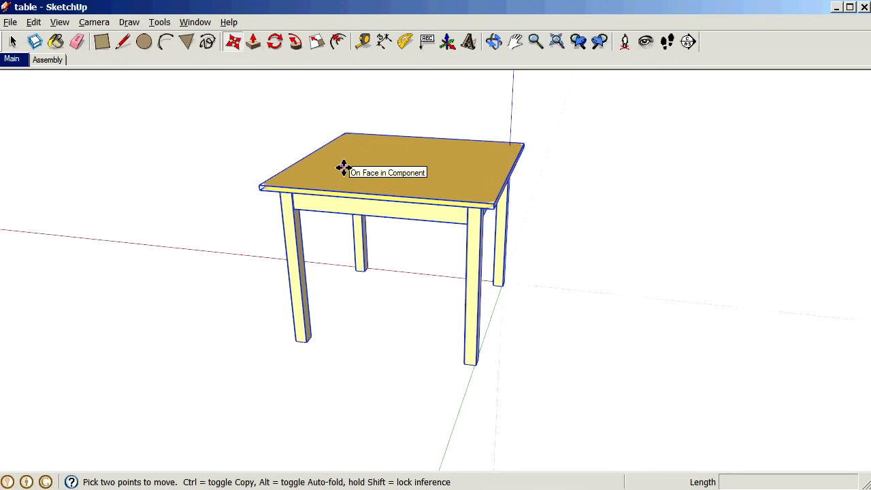
click(336, 167)
key(ctrl)
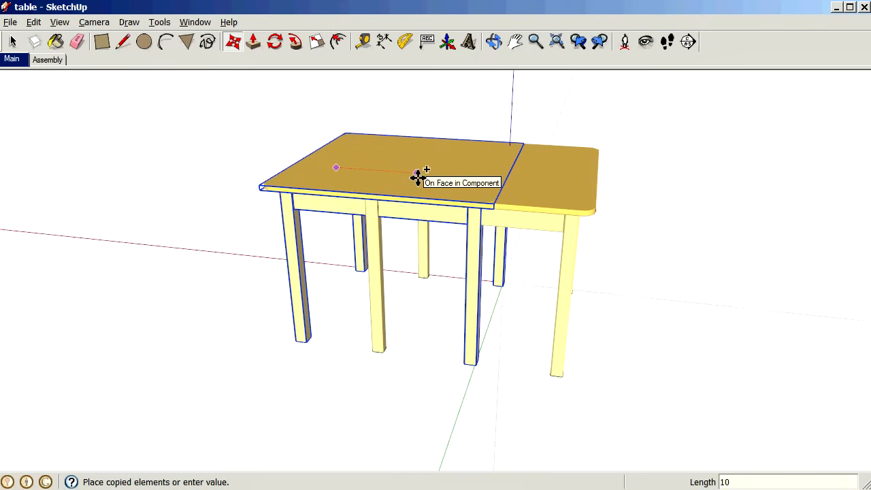
text(0)
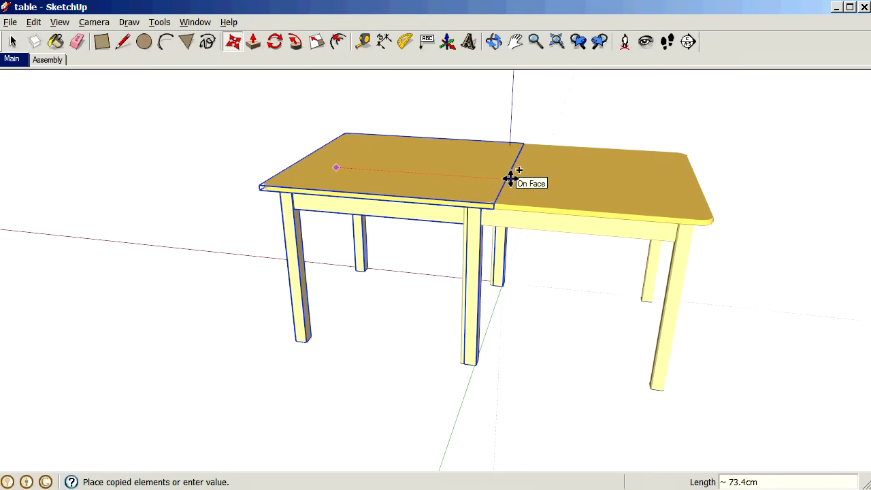
key(Return)
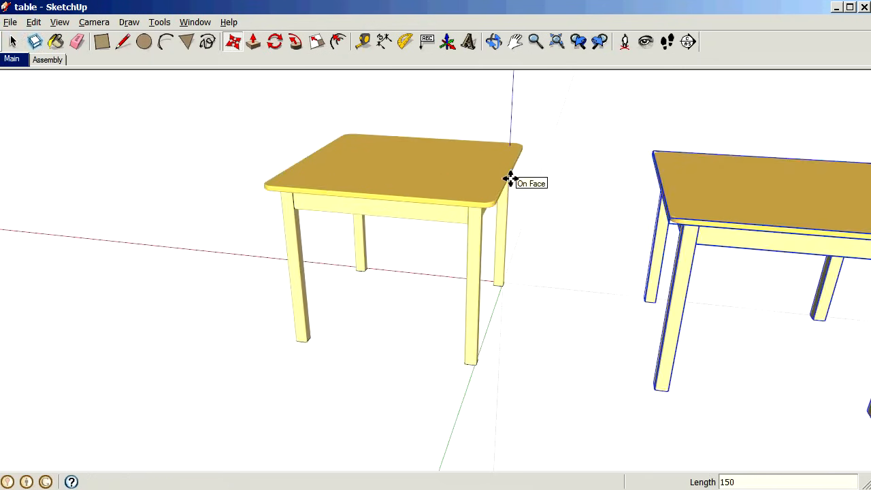
click(11, 42)
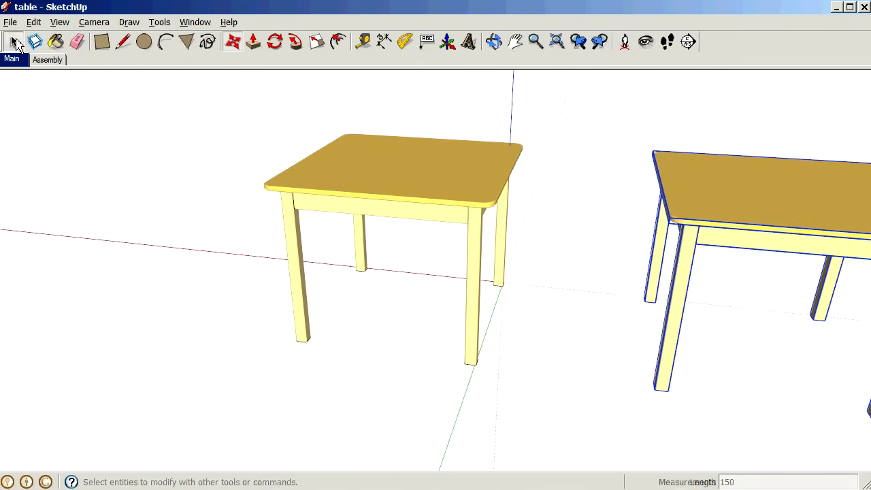
- Frame the copied table in the Assembly scene and update the scene with that view
click(47, 60)
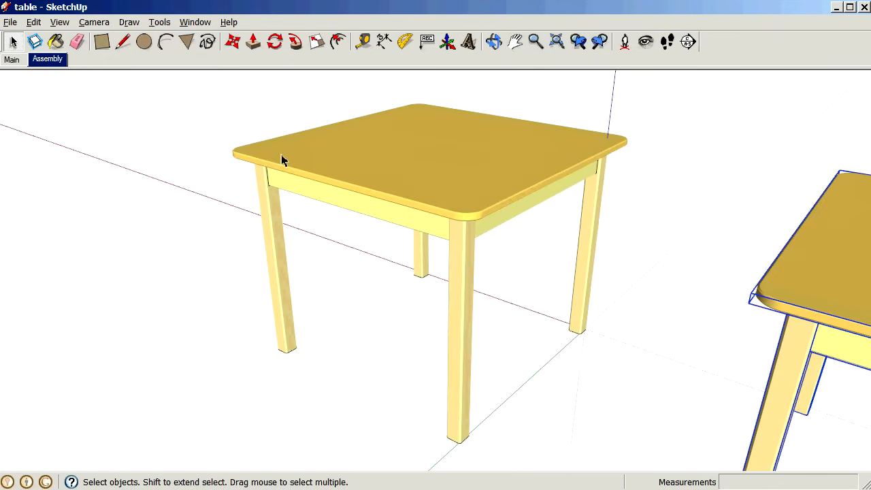
scroll(247, 155, down, 5)
scroll(614, 259, up, 5)
middle_drag(528, 212, 548, 223)
scroll(299, 136, down, 3)
scroll(495, 204, up, 2)
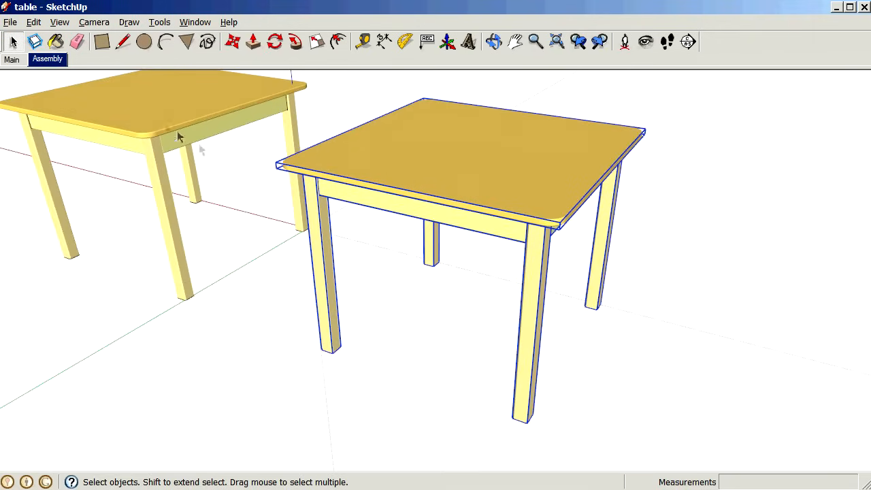
right_click(40, 65)
click(88, 112)
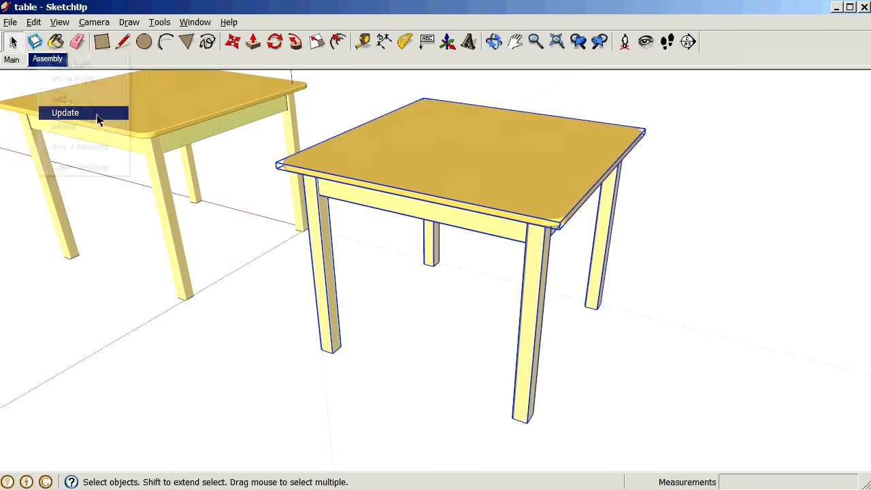
- Delete the tabletop from the copied table
double_click(479, 185)
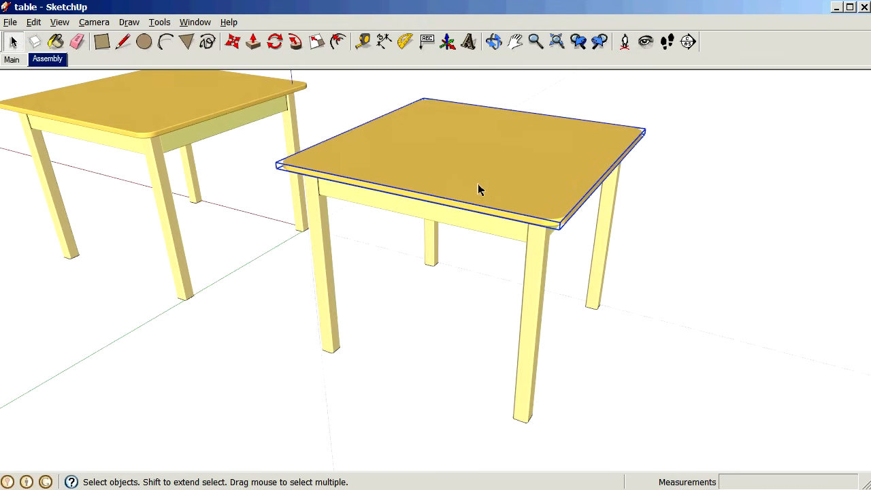
key(Delete)
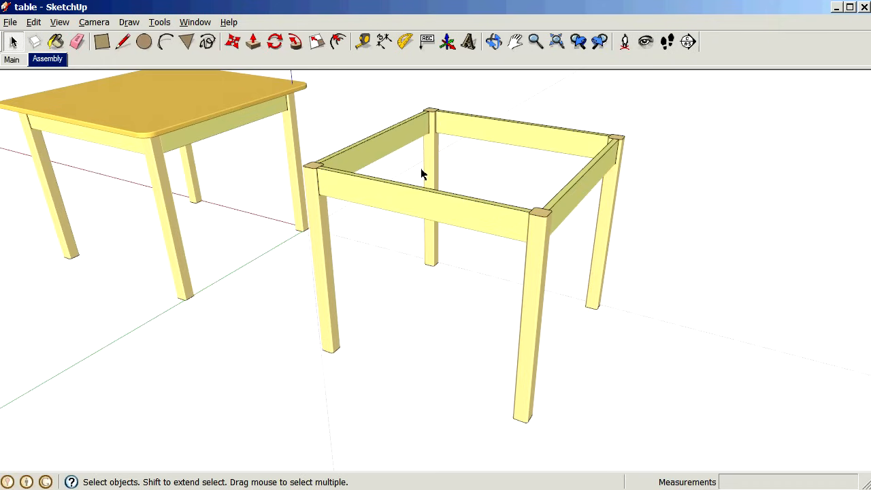
- Switch to the Main scene and examine the original table and the copied frame together
click(12, 60)
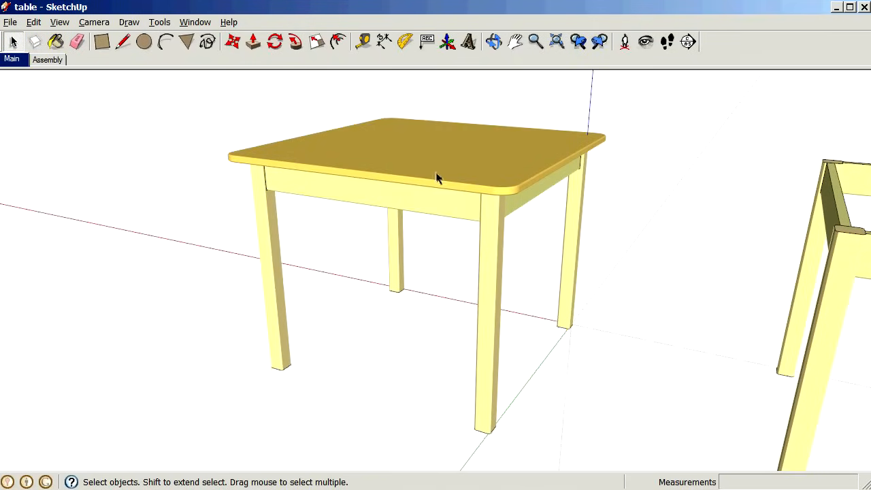
scroll(438, 176, down, 5)
middle_drag(429, 169, 481, 192)
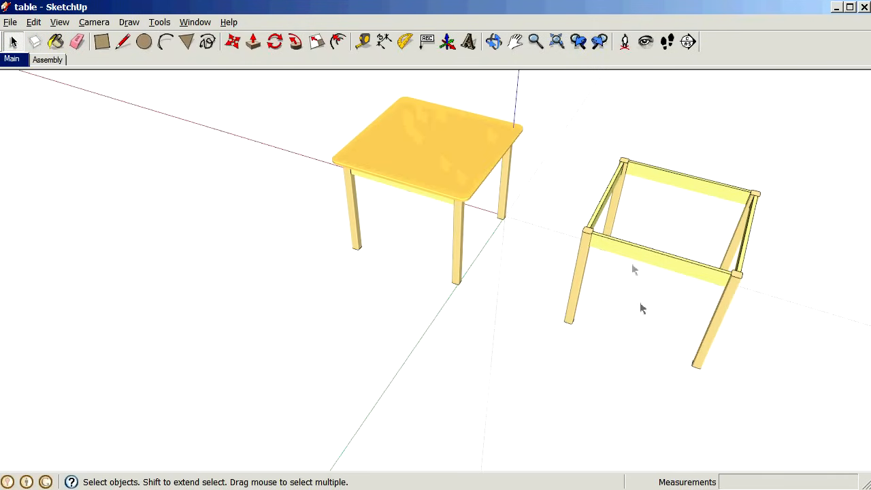
scroll(441, 140, down, 2)
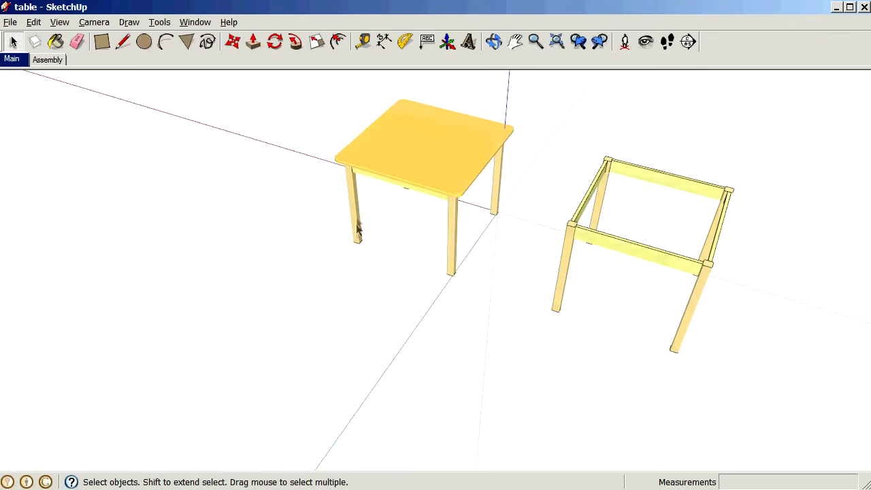
scroll(357, 216, down, 3)
scroll(397, 192, up, 3)
scroll(405, 194, down, 2)
scroll(437, 171, up, 2)
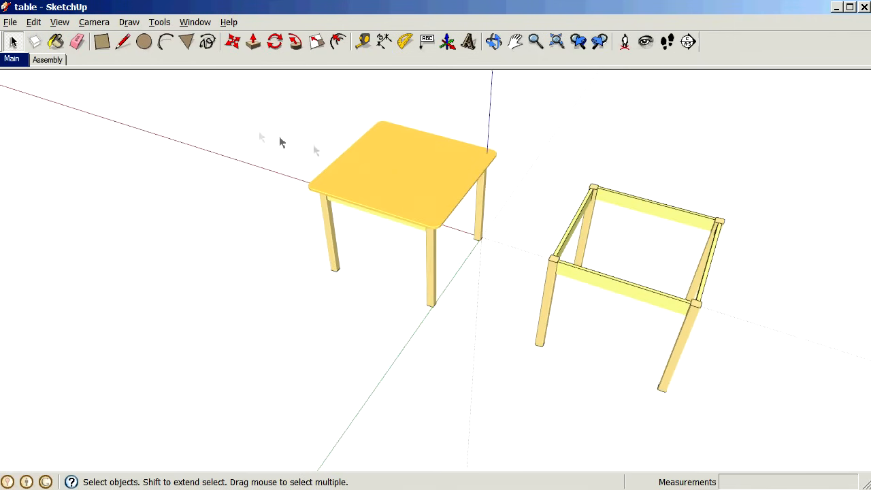
- Show the model's layer list and add two new layers
click(197, 25)
click(204, 120)
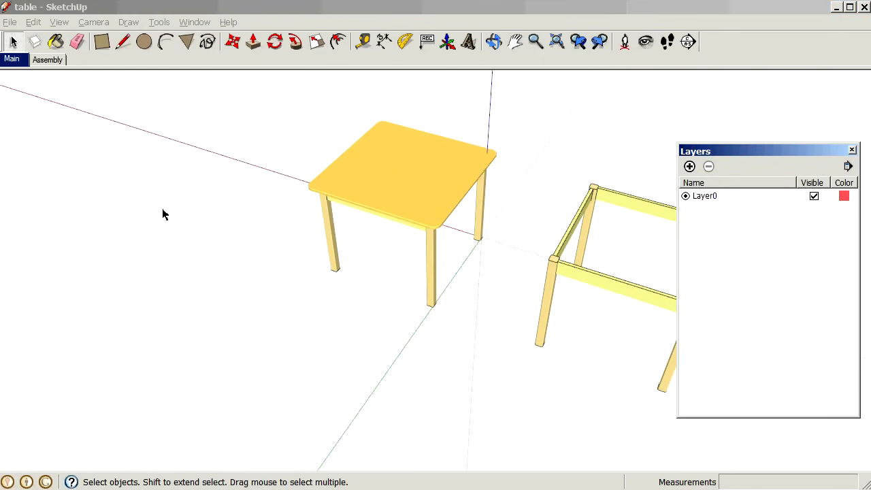
click(253, 209)
scroll(129, 209, down, 2)
scroll(361, 216, up, 2)
scroll(361, 216, down, 2)
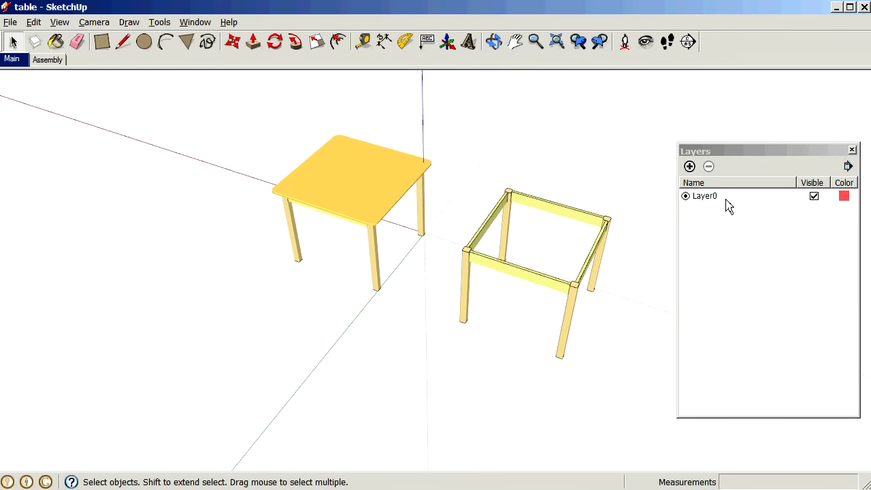
click(689, 166)
click(688, 167)
- Rename the first new layer Main and the second one Assembly
click(691, 209)
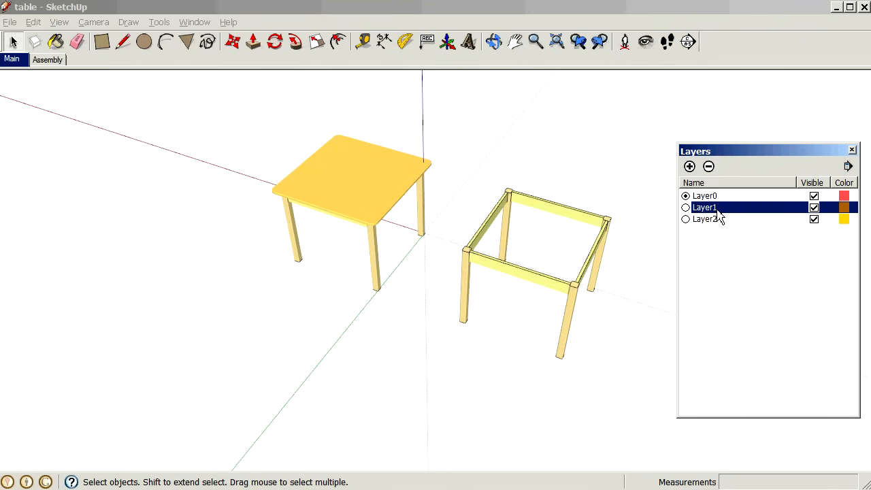
click(716, 210)
text(Main)
key(Return)
double_click(714, 222)
text(Assmb)
key(BackSpace)
key(BackSpace)
text(embly)
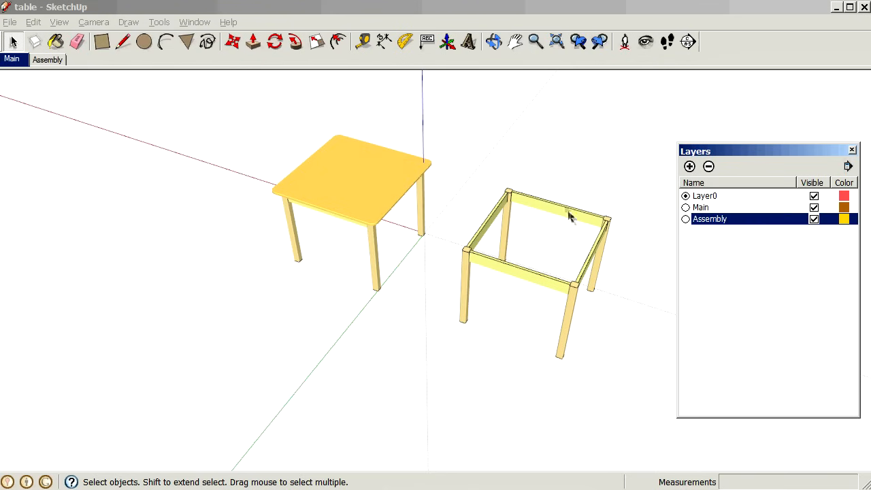
- Select all parts of the copied table frame and assign them to the Assembly layer
click(546, 163)
drag(447, 155, 654, 386)
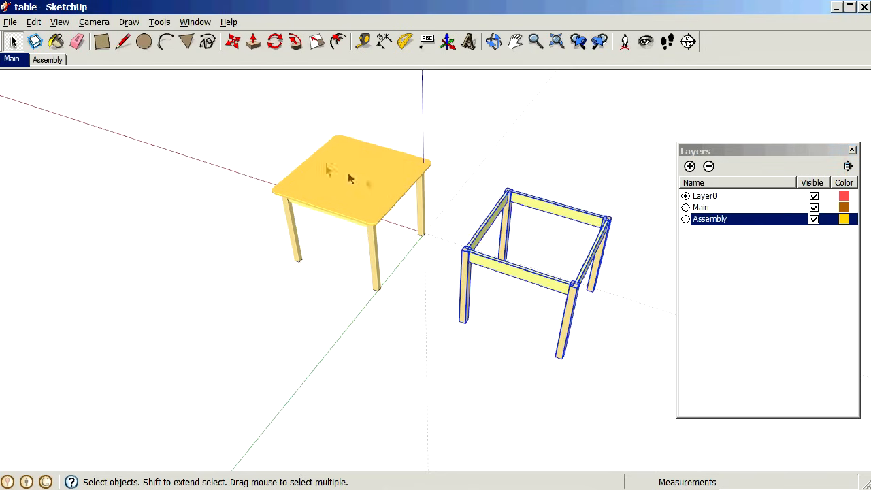
right_click(552, 214)
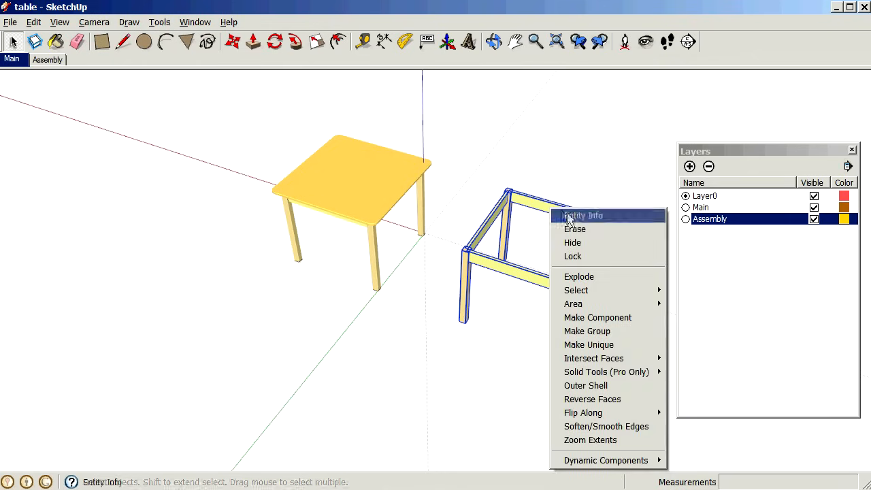
click(562, 215)
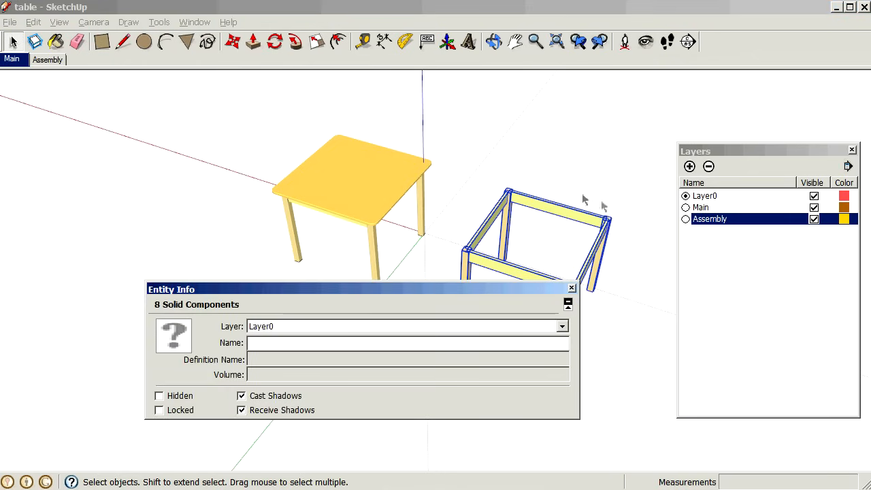
click(562, 327)
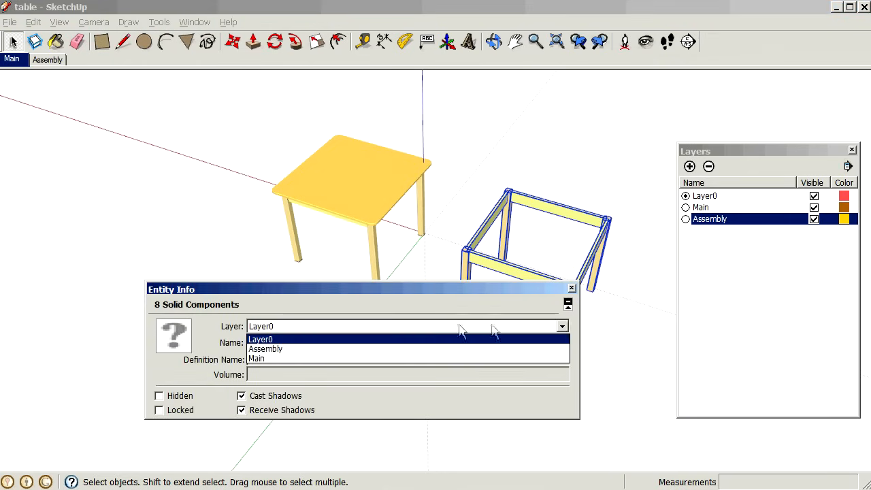
click(317, 349)
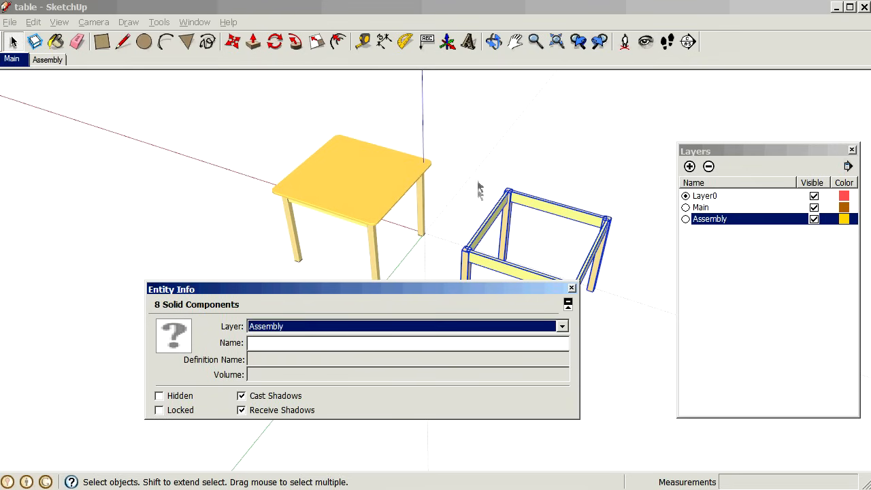
- Select the whole original table, assign it to the Main layer, and close the entity information
click(448, 170)
drag(243, 114, 449, 306)
click(561, 327)
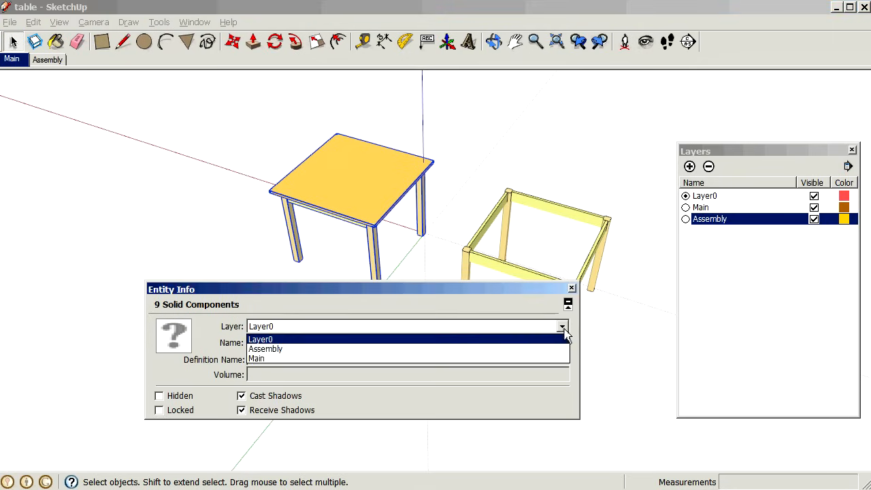
click(402, 360)
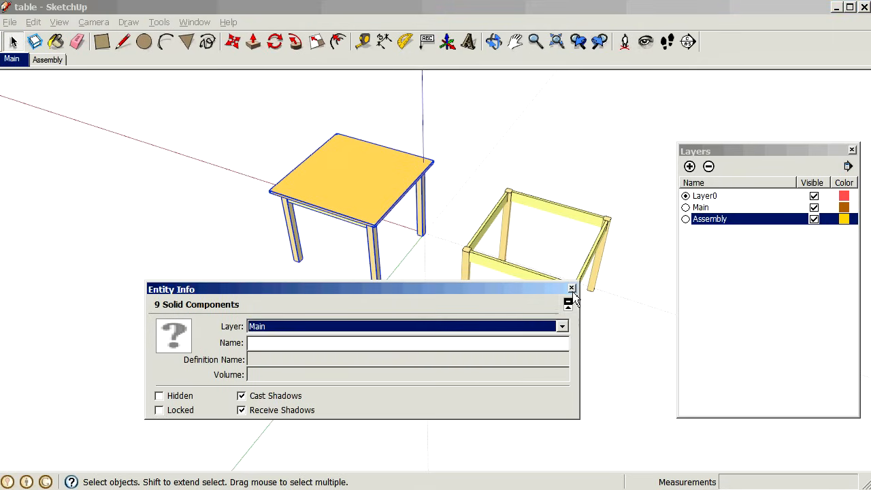
click(571, 288)
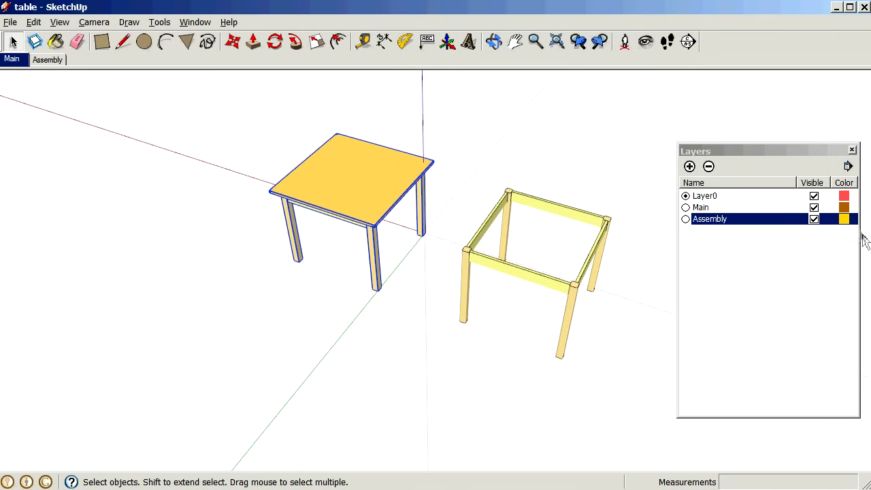
- Check the layer assignments by hiding and showing the Assembly layer and the Main layer
click(813, 219)
click(814, 219)
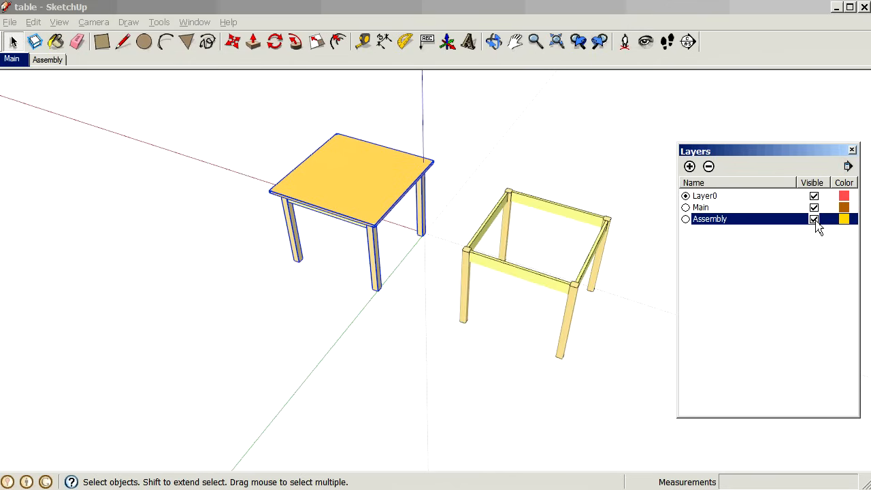
click(813, 208)
click(814, 207)
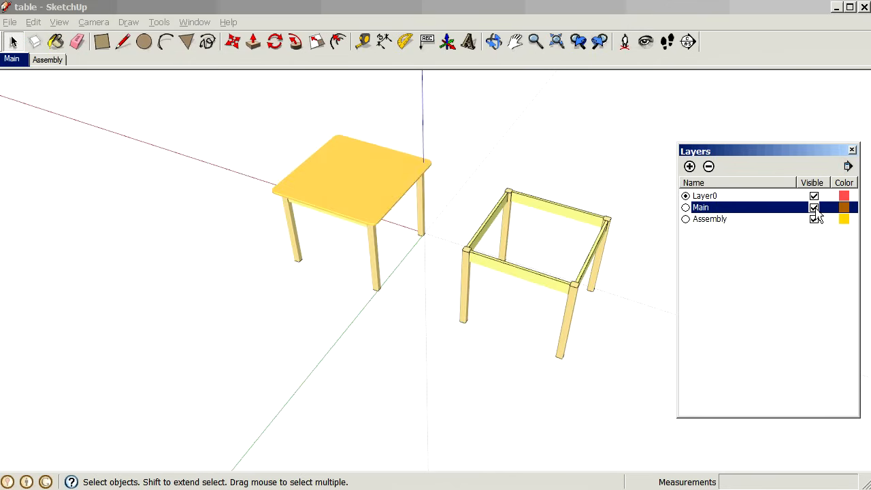
- Hide the Main layer in the Assembly scene and update that scene
click(48, 60)
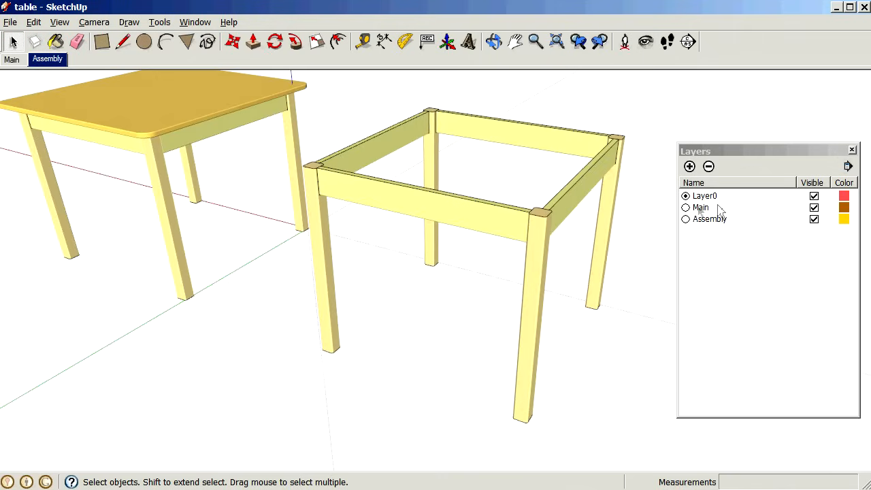
click(817, 211)
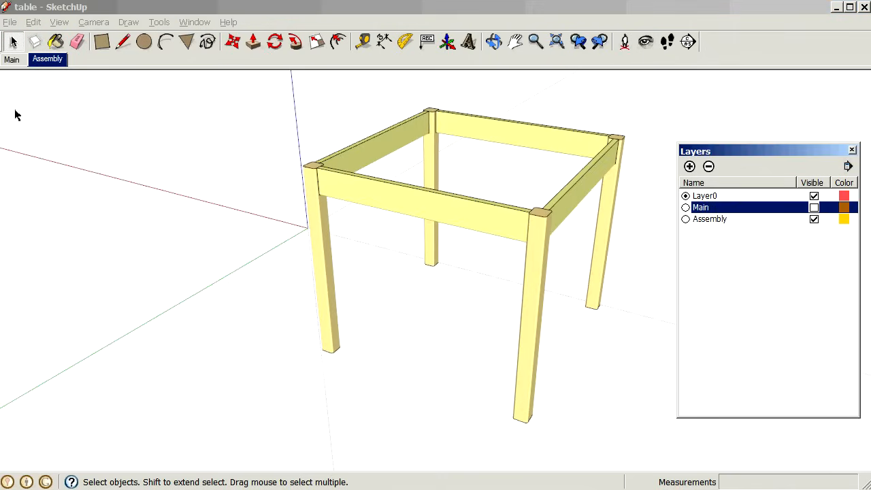
right_click(47, 62)
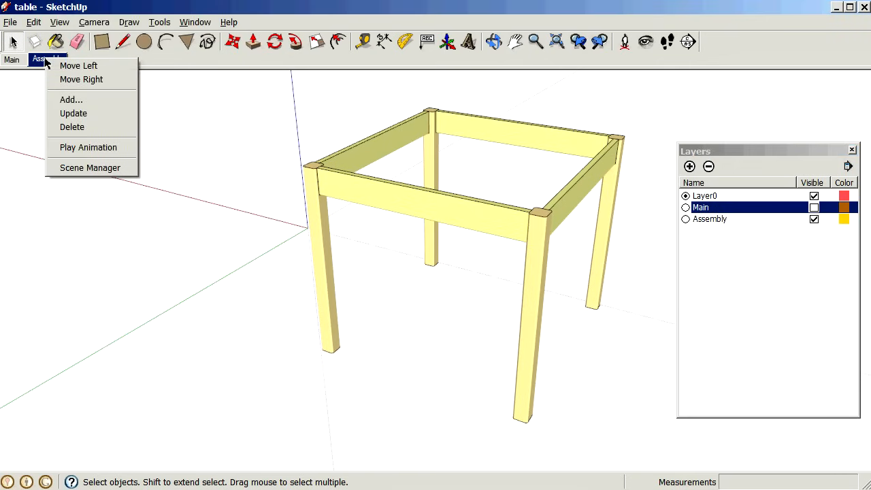
click(78, 114)
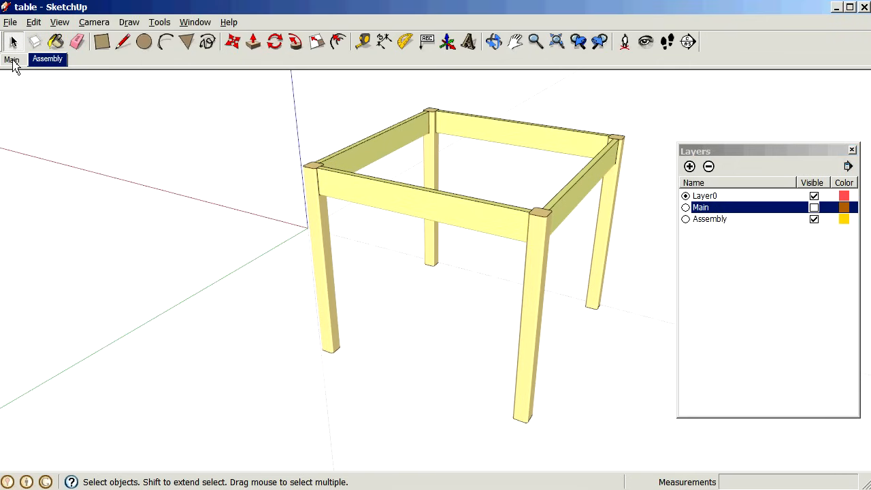
- Hide the Assembly layer in the Main scene and update that scene
click(12, 60)
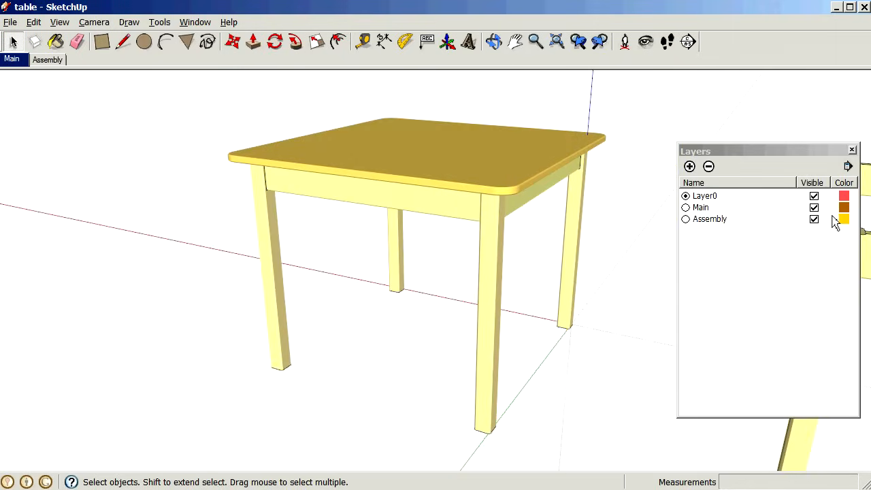
click(813, 219)
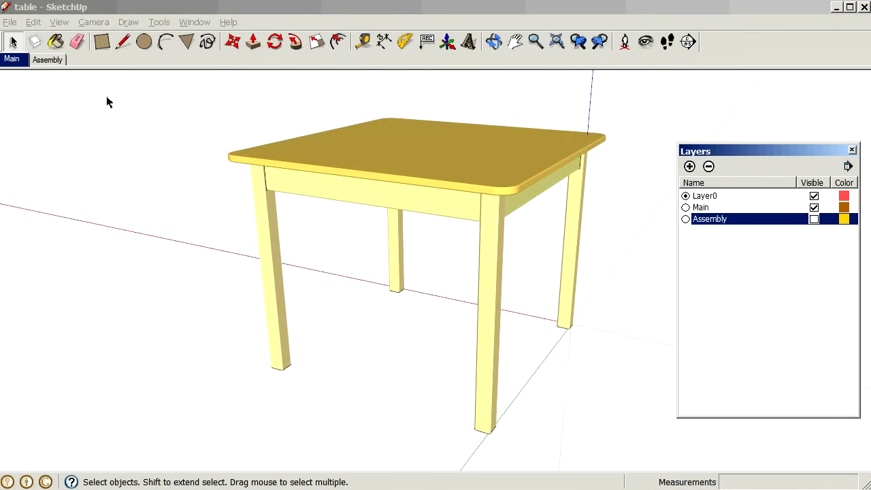
right_click(14, 63)
click(46, 114)
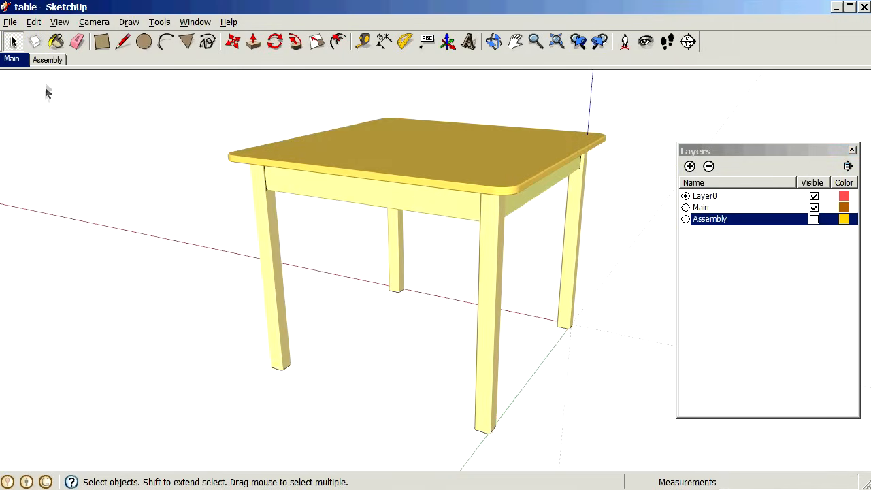
- Alternate between the Assembly and Main scenes to check which table each one shows
click(47, 60)
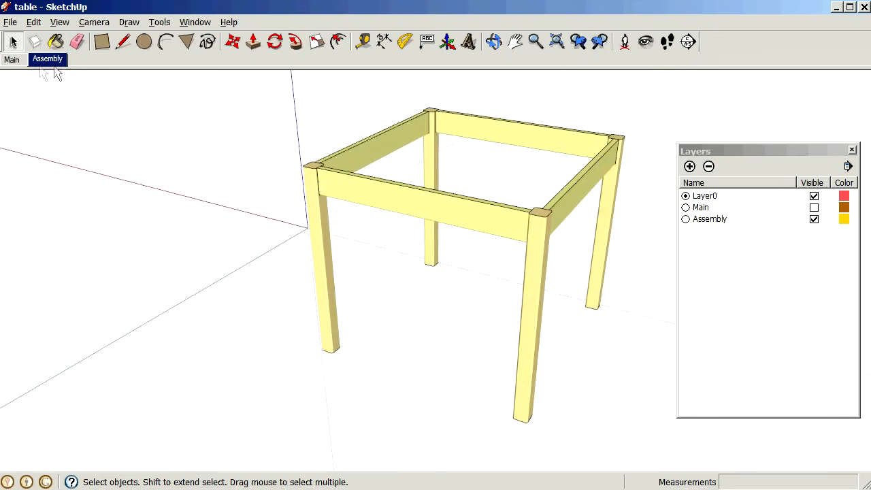
click(11, 61)
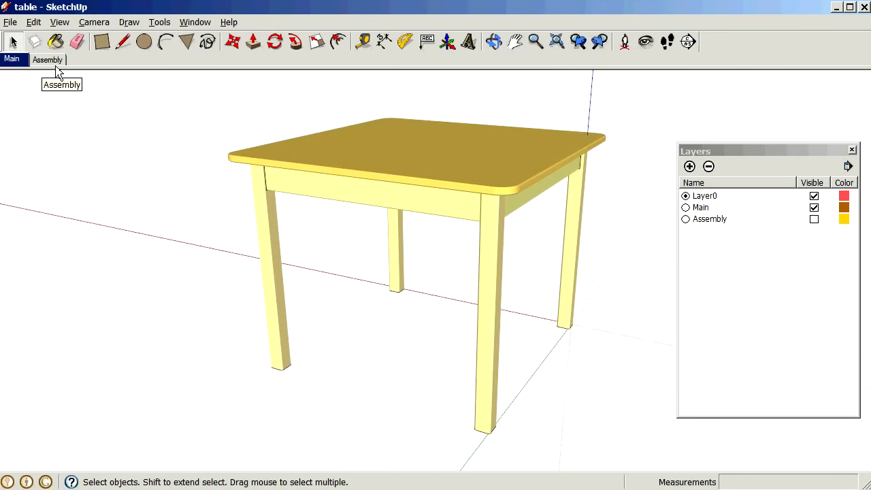
click(49, 66)
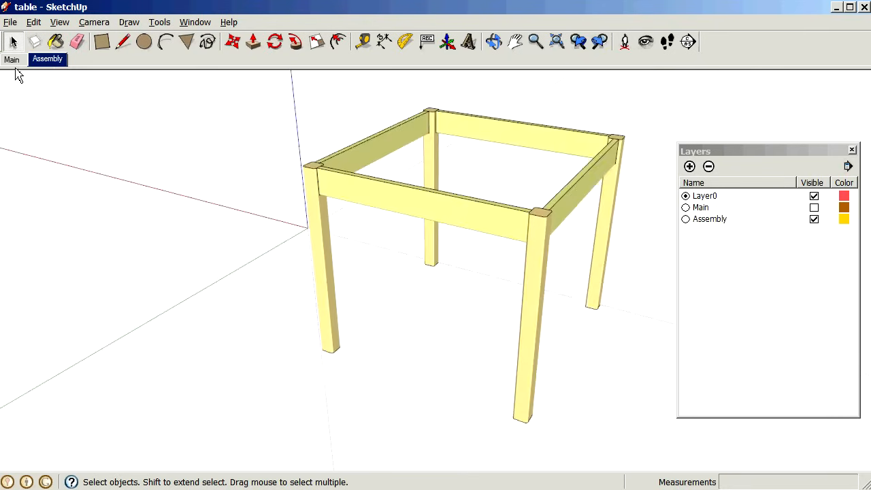
click(14, 63)
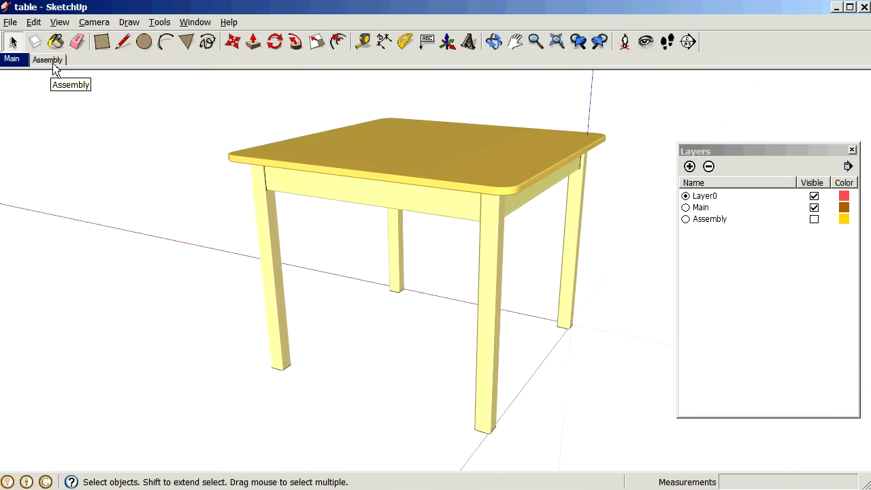
- Move the whole table frame in the Assembly scene 150 cm along the red axis, back toward the origin
click(55, 63)
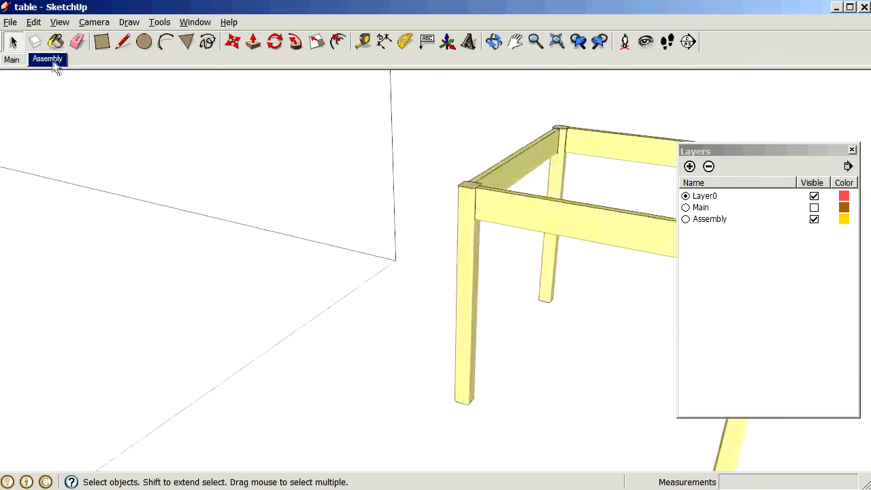
middle_drag(398, 210, 467, 322)
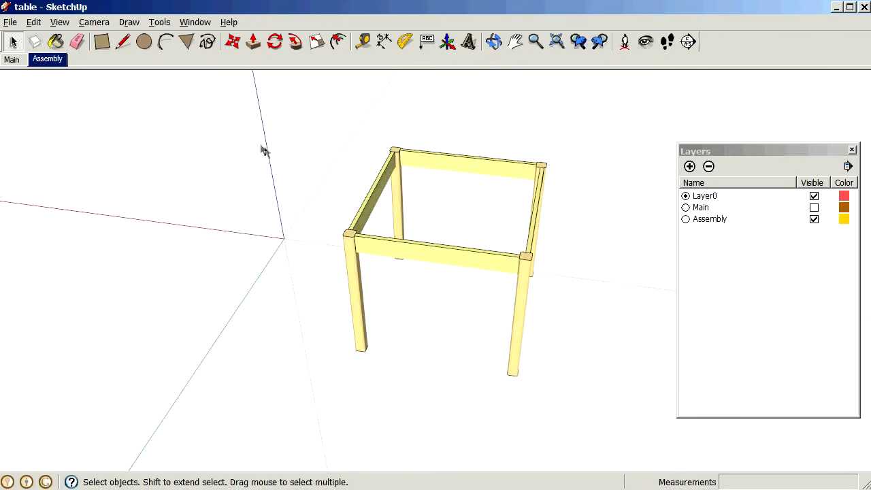
drag(309, 150, 588, 385)
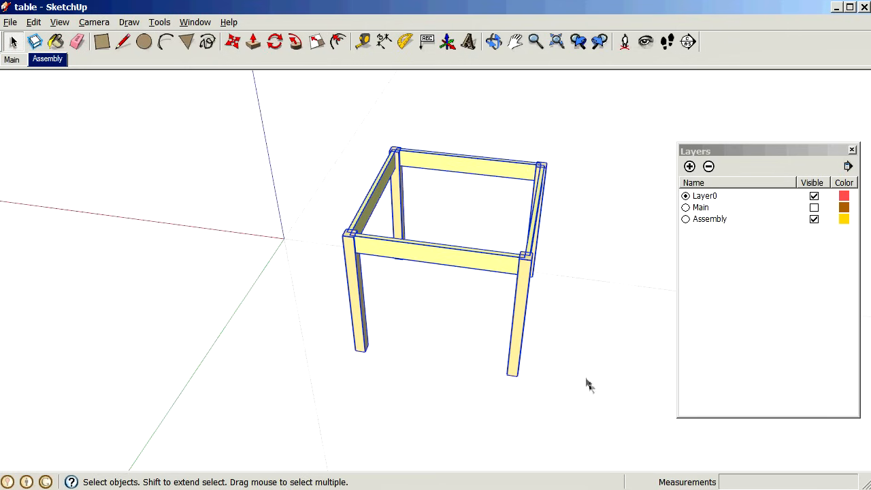
click(232, 42)
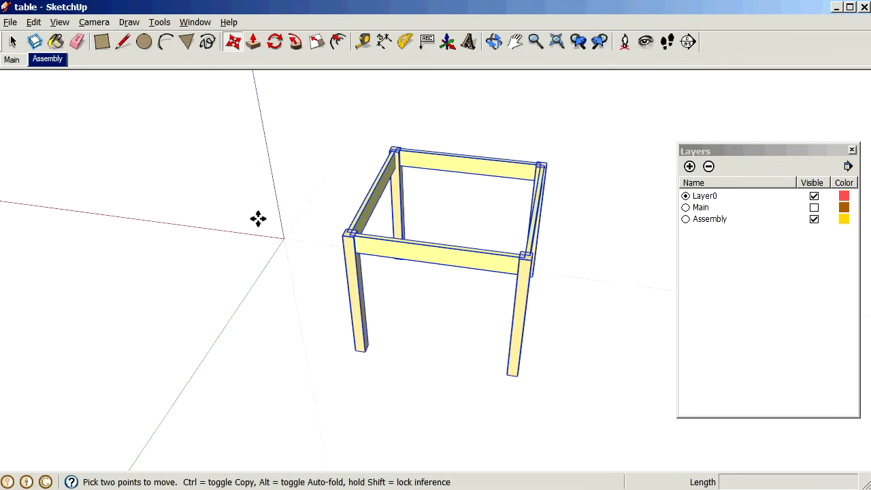
click(618, 331)
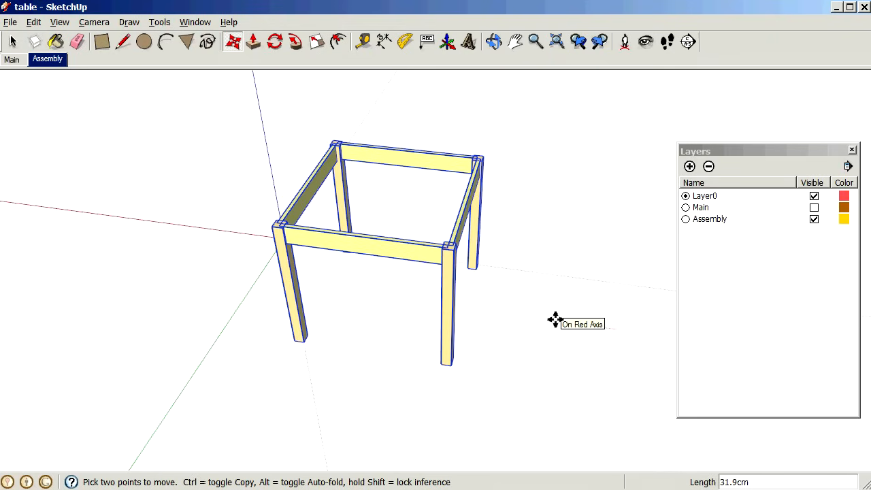
key(Return)
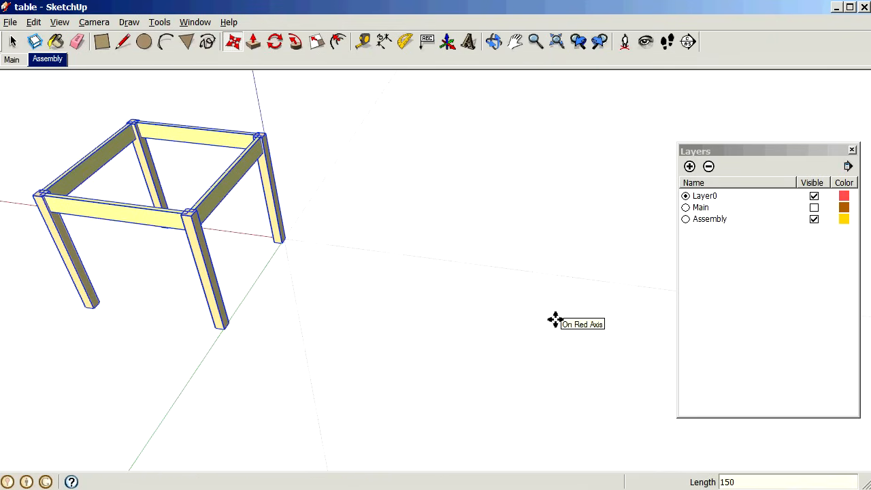
- Frame the moved table frame in a close view, update the Assembly scene with it, and compare it with the Main scene
click(57, 62)
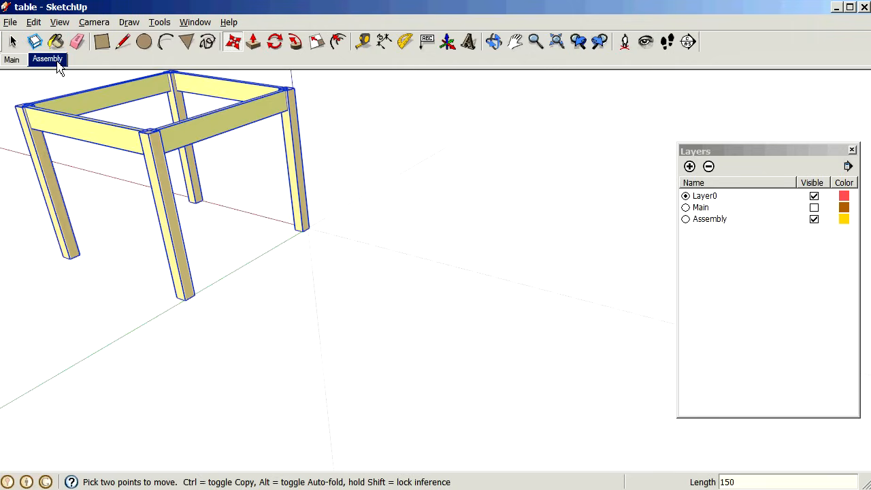
click(515, 41)
drag(302, 196, 504, 271)
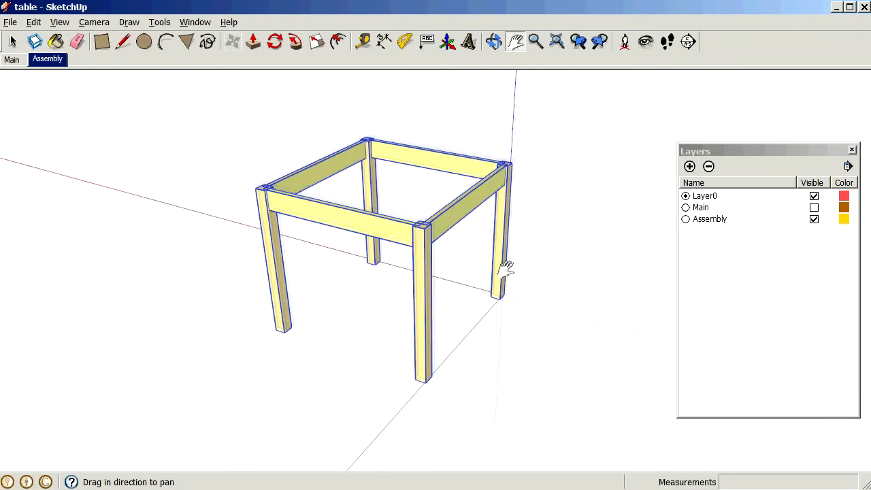
scroll(491, 208, up, 3)
mouse_move(342, 161)
middle_down()
mouse_move(437, 198)
mouse_move(326, 174)
mouse_move(223, 175)
mouse_move(230, 162)
middle_up()
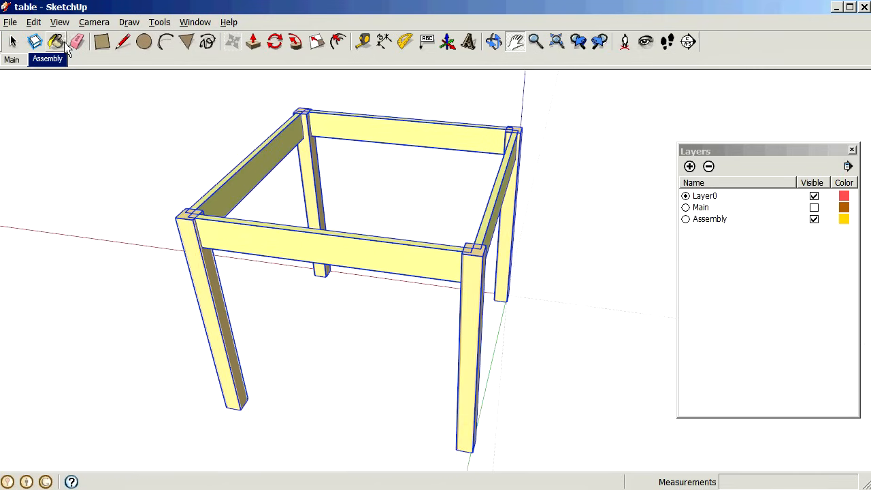
right_click(53, 66)
click(85, 114)
click(11, 60)
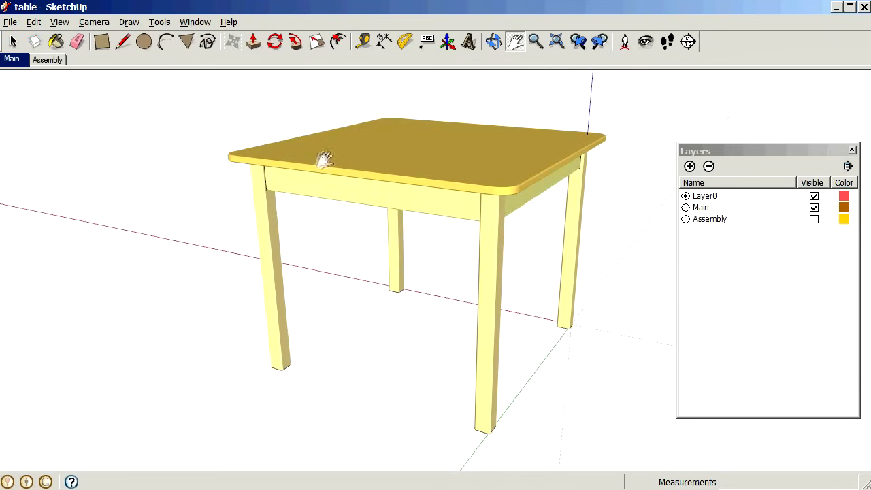
click(57, 63)
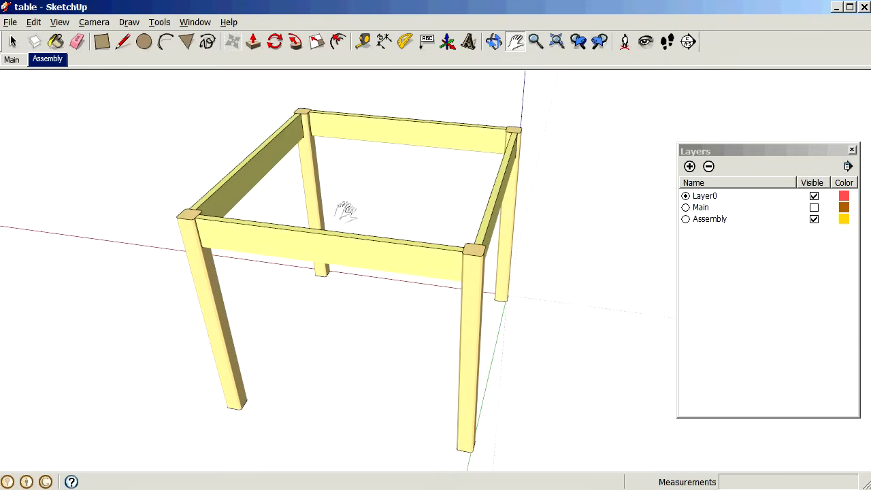
- Pull the two legs and connecting rail nearest the origin away from the adjoining rails along the red axis
click(14, 43)
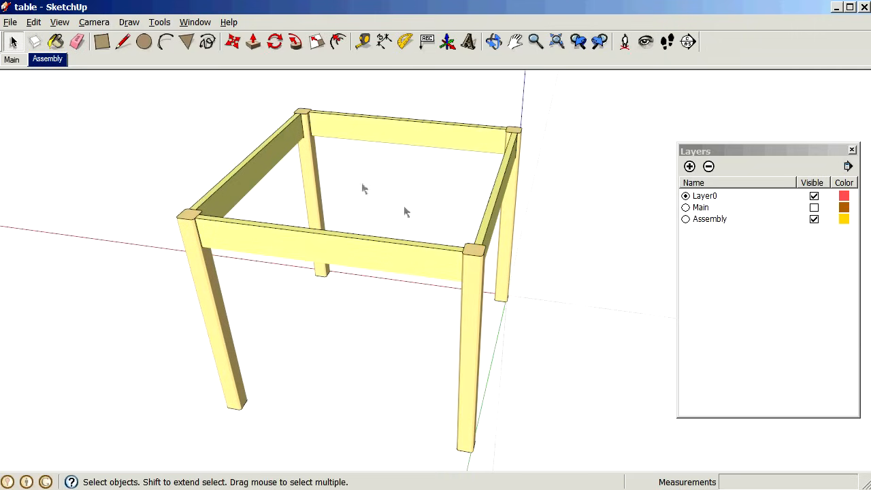
click(480, 291)
shift+click(488, 228)
shift+click(513, 183)
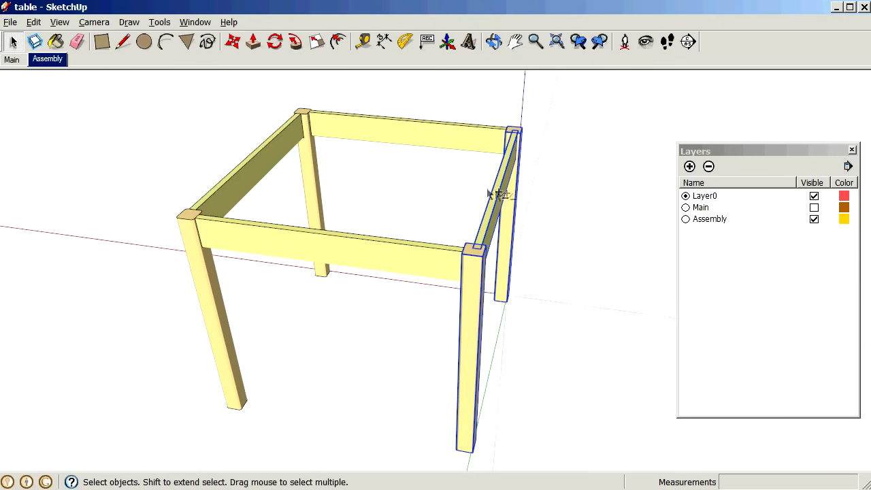
click(232, 41)
scroll(462, 246, up, 2)
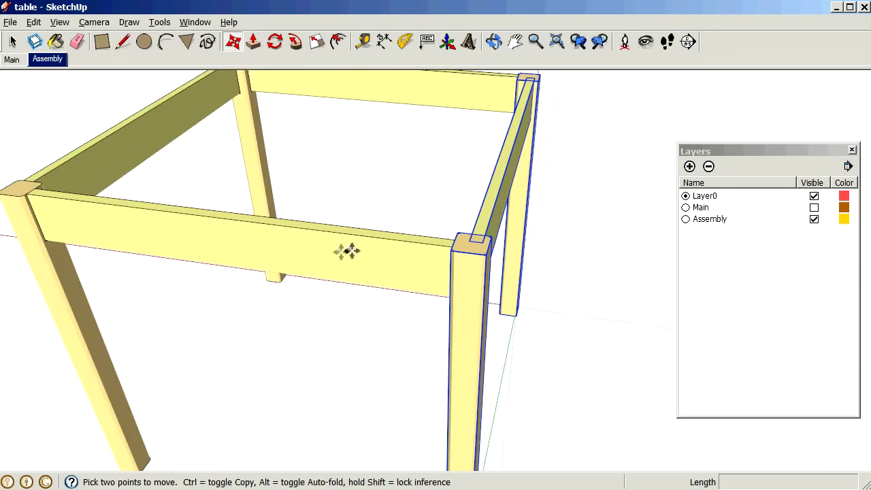
click(359, 260)
- Move the detached end's rail and its outer leg about 6 cm along the green axis, away from the leg at the origin
middle_drag(633, 230, 323, 250)
scroll(239, 206, down, 2)
click(13, 42)
click(394, 263)
shift+click(307, 315)
click(232, 41)
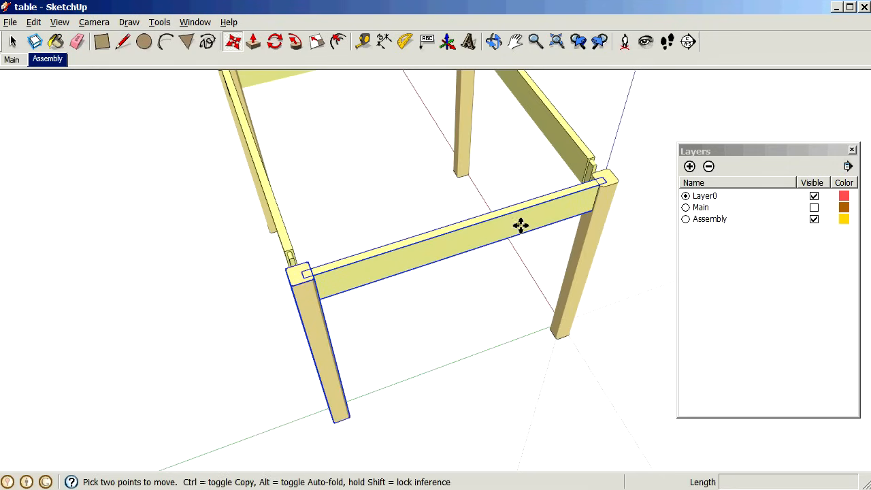
click(519, 225)
click(497, 227)
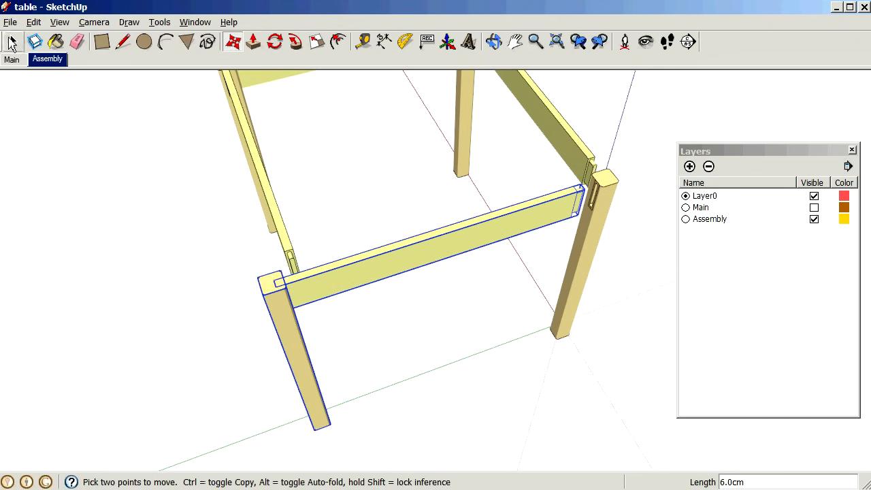
- Frame a close-up of the exposed mortise-and-tenon joint at the leg near the origin and update the Assembly scene with that view
click(11, 41)
scroll(245, 409, down, 2)
middle_drag(334, 351, 429, 325)
scroll(501, 192, up, 5)
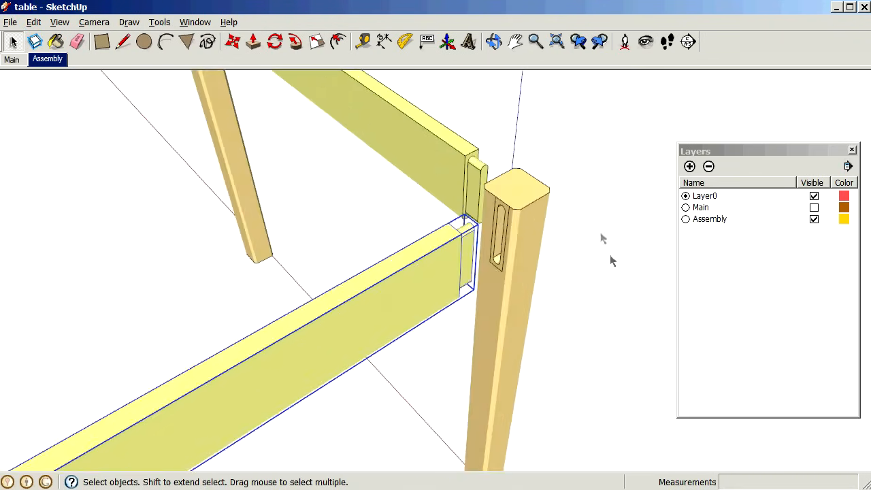
scroll(529, 202, up, 4)
middle_drag(528, 202, 504, 239)
scroll(447, 327, down, 2)
middle_drag(449, 326, 458, 288)
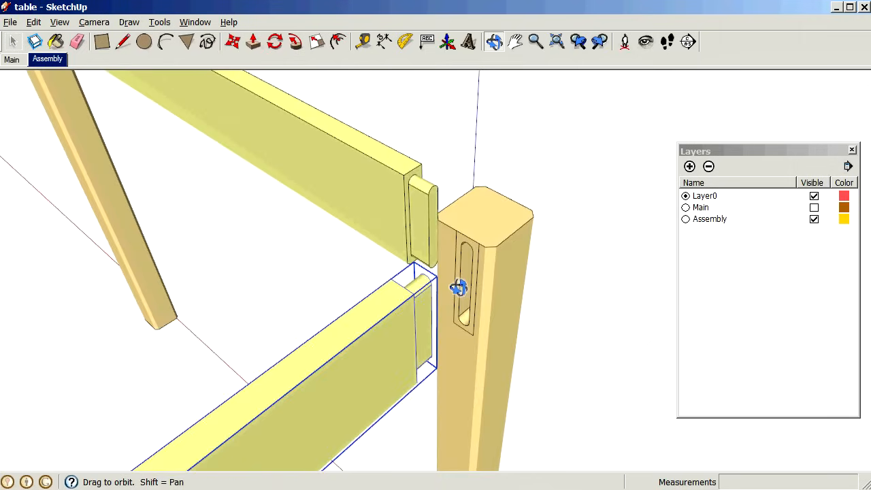
right_click(59, 67)
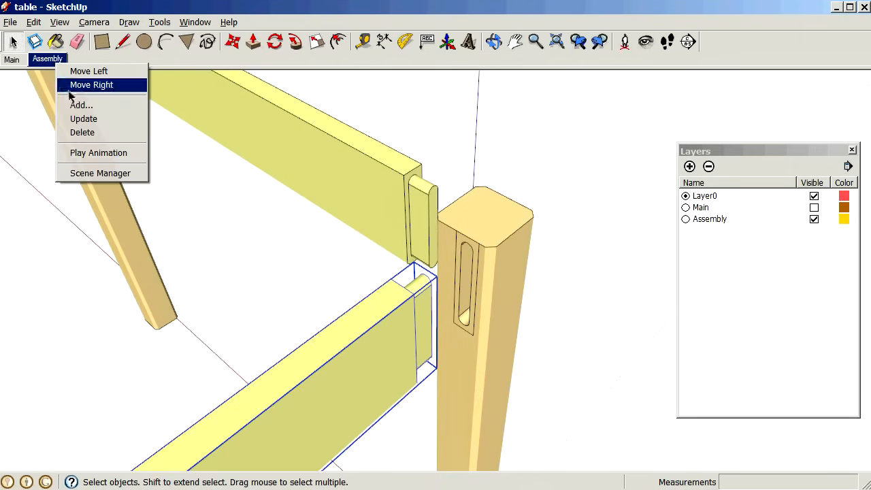
click(87, 119)
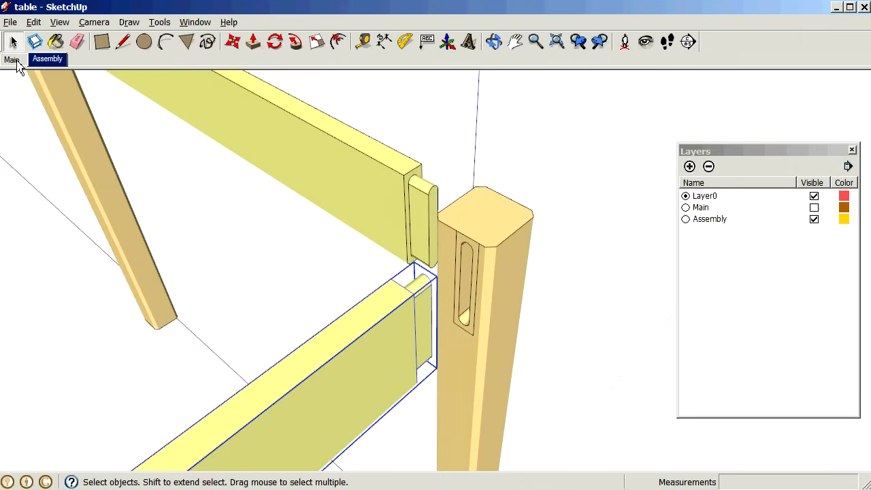
- Switch between the Main and Assembly scenes to compare the complete table with the exploded joint
click(17, 63)
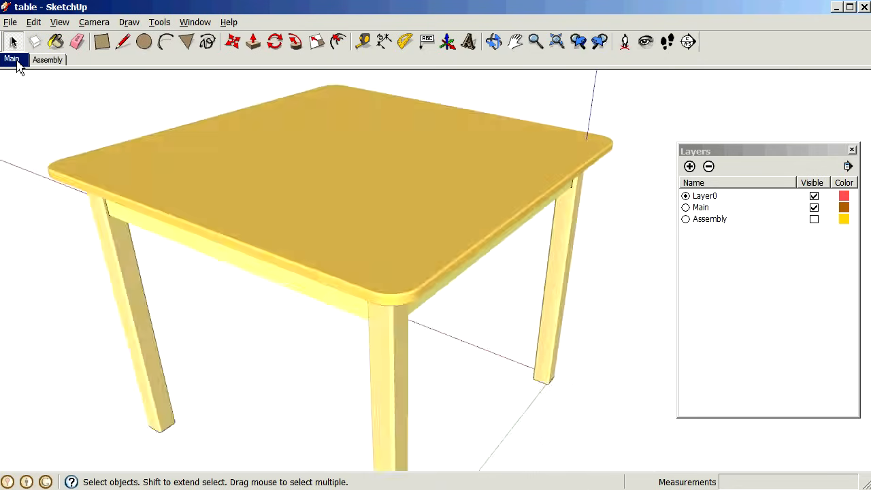
click(48, 64)
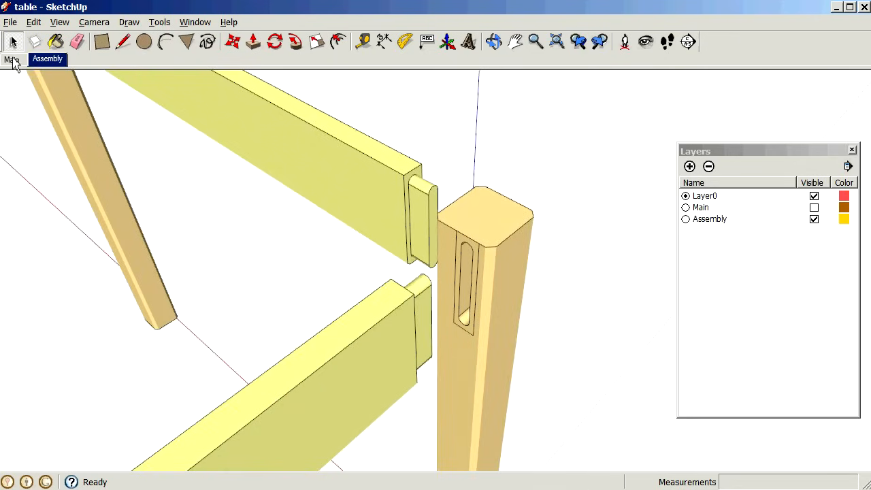
click(14, 61)
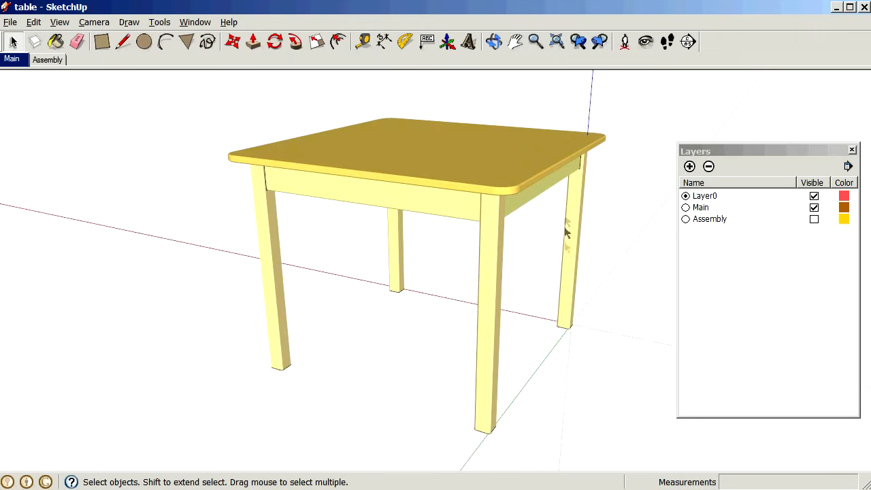
click(48, 62)
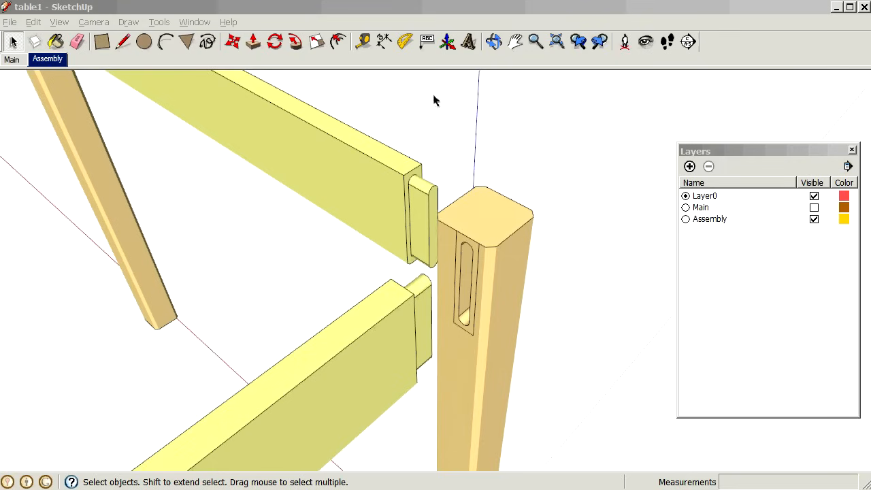
- Attach a leader label reading "Table leg" to the top edge of the mortised leg and check both scenes for it
click(427, 41)
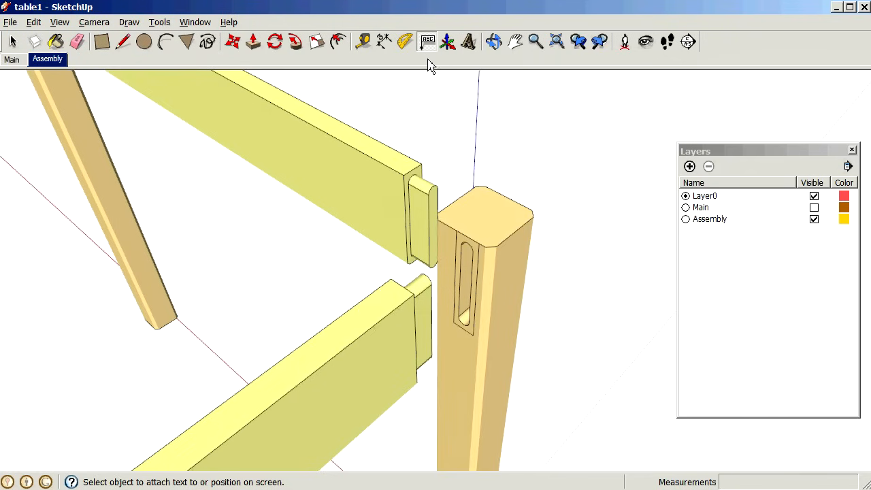
click(160, 22)
click(186, 276)
click(507, 197)
click(593, 126)
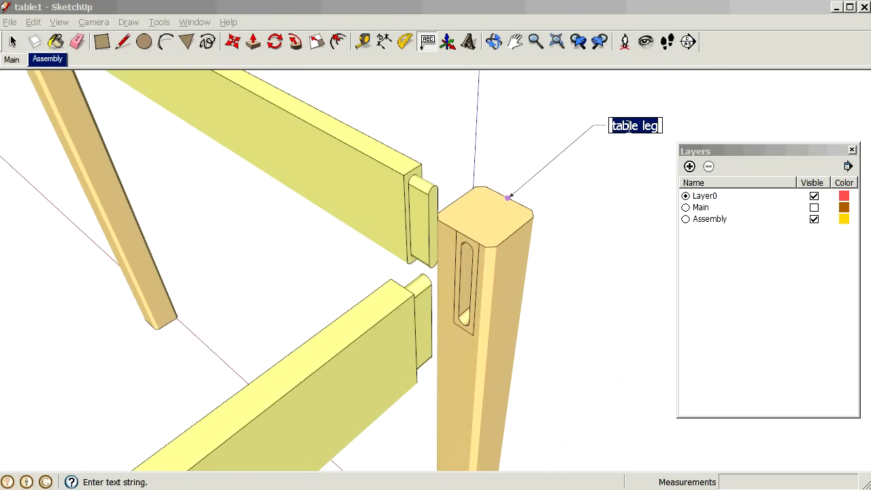
text(Tab)
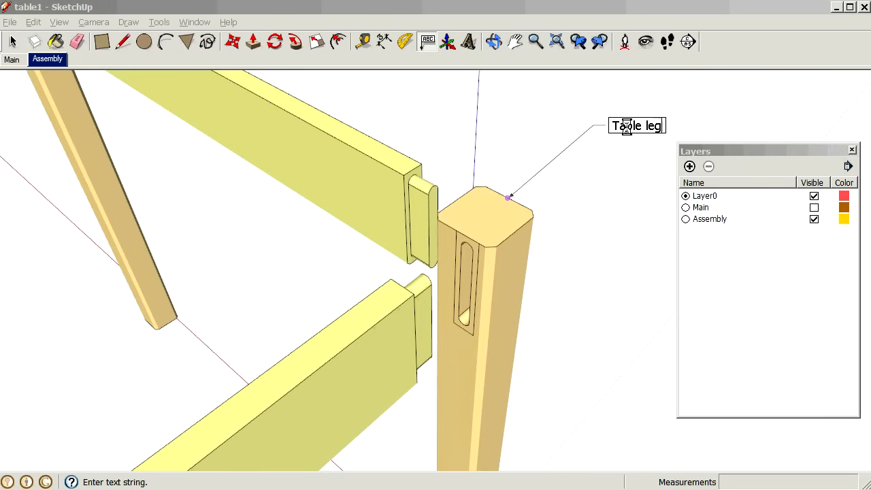
text(le leg)
click(625, 95)
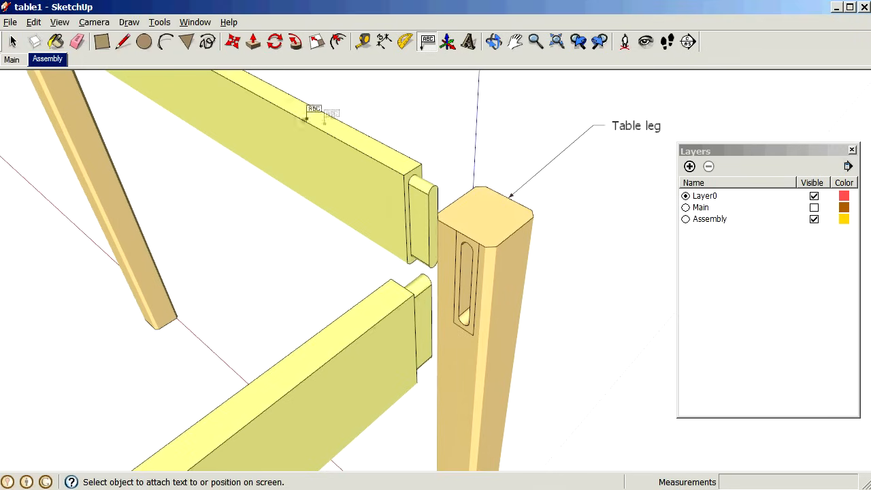
click(12, 60)
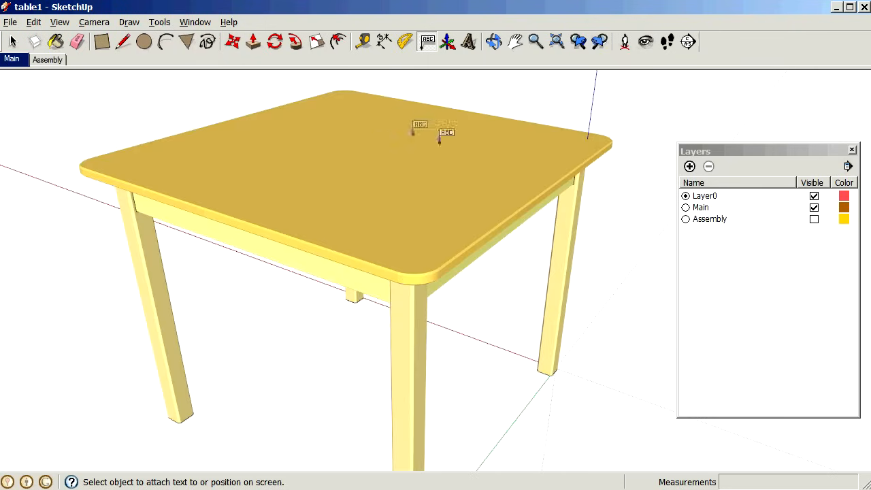
click(47, 59)
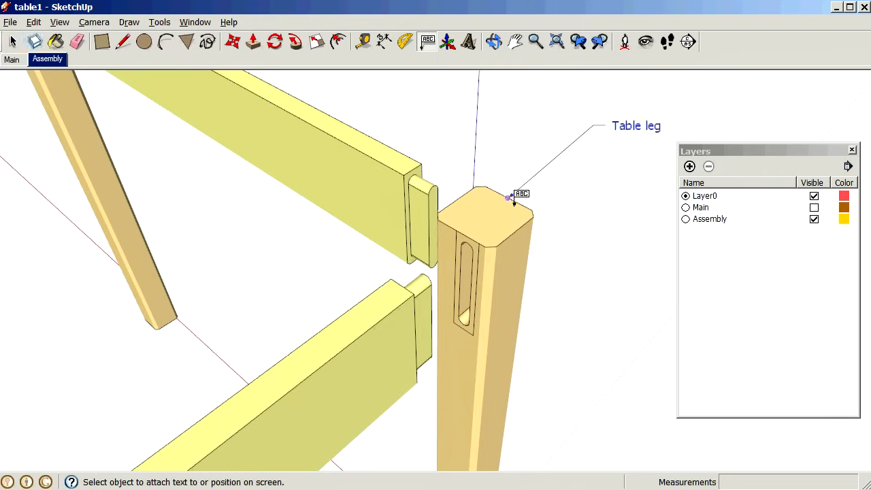
- Dimension the width of the mortised leg between the mortise-side and opposite corners of its top, placing the dimension clear of the leg
click(383, 42)
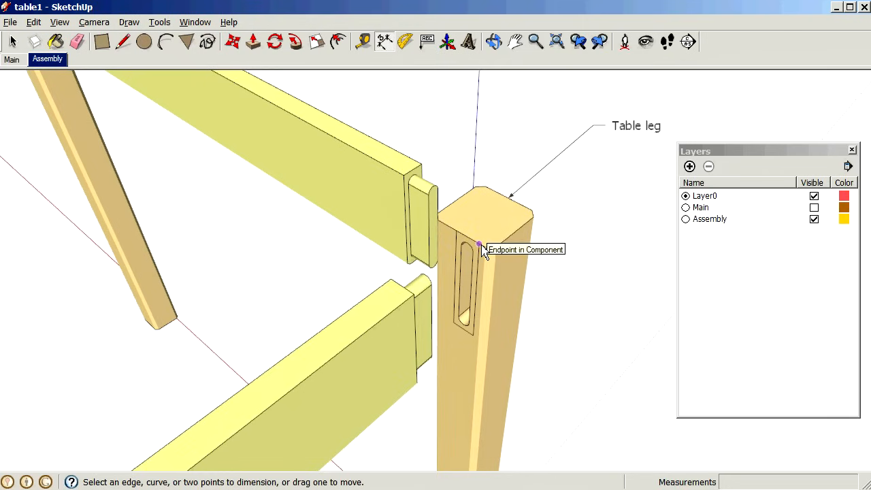
click(384, 42)
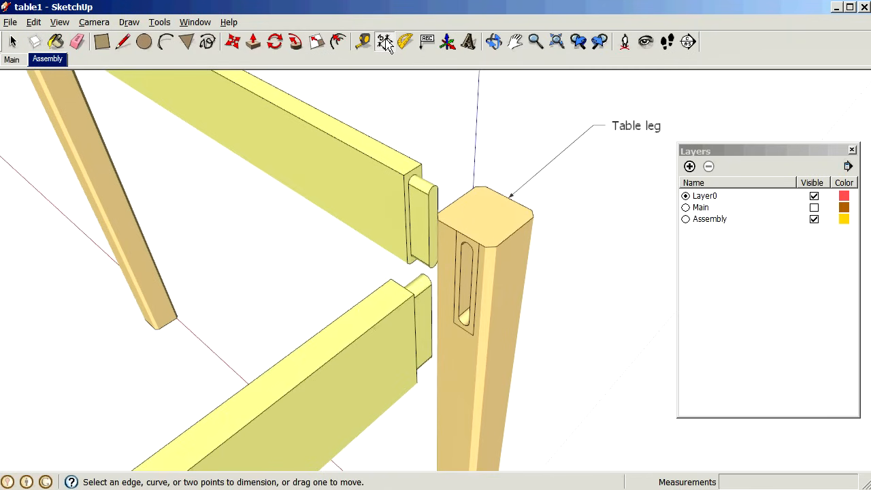
click(161, 22)
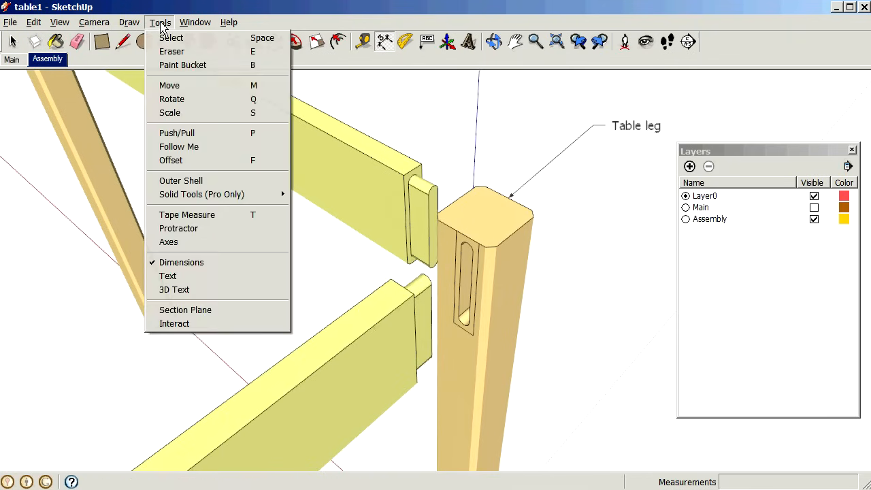
click(203, 262)
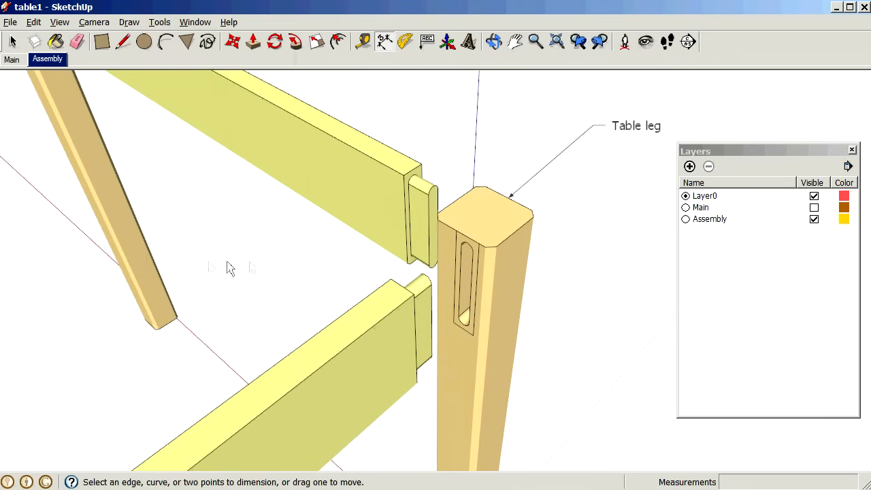
click(479, 243)
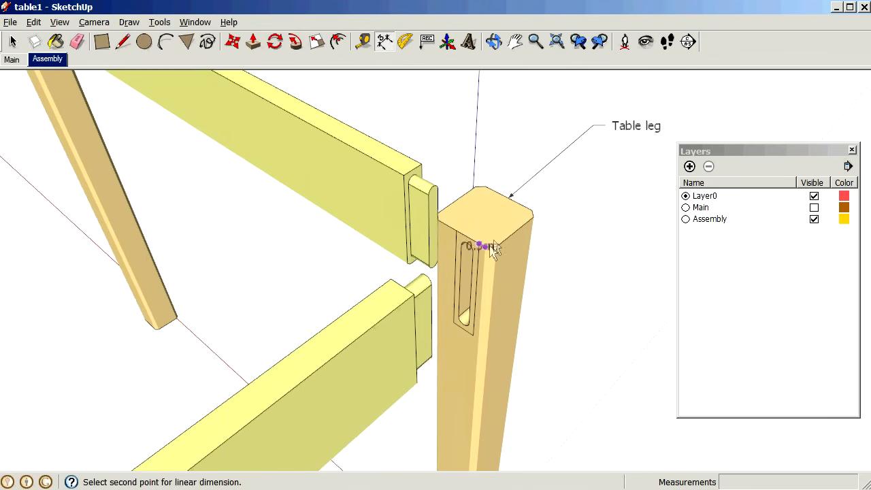
click(530, 213)
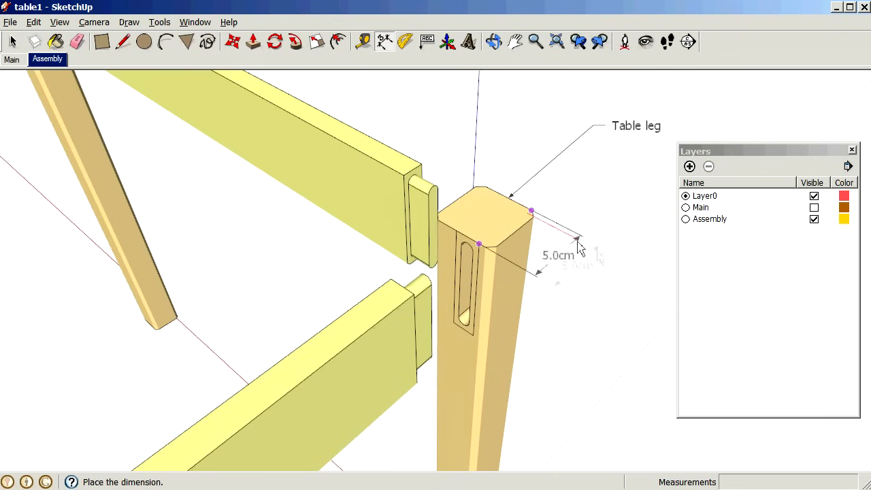
click(631, 274)
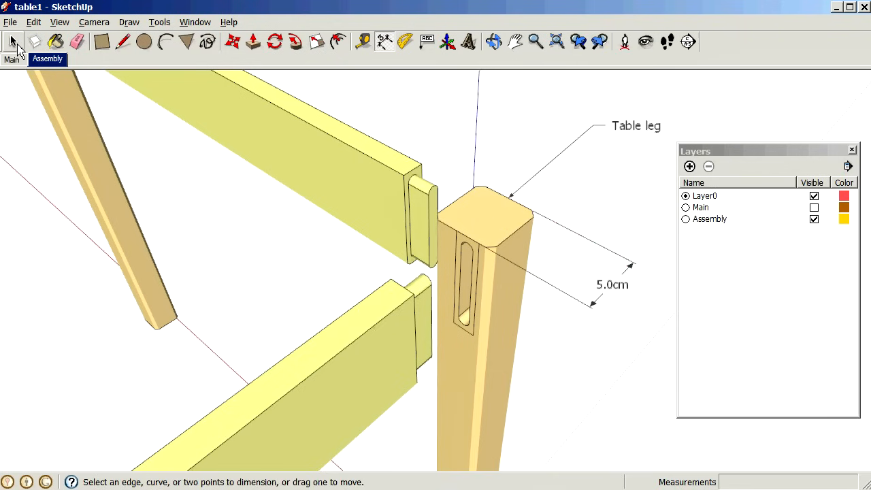
click(13, 42)
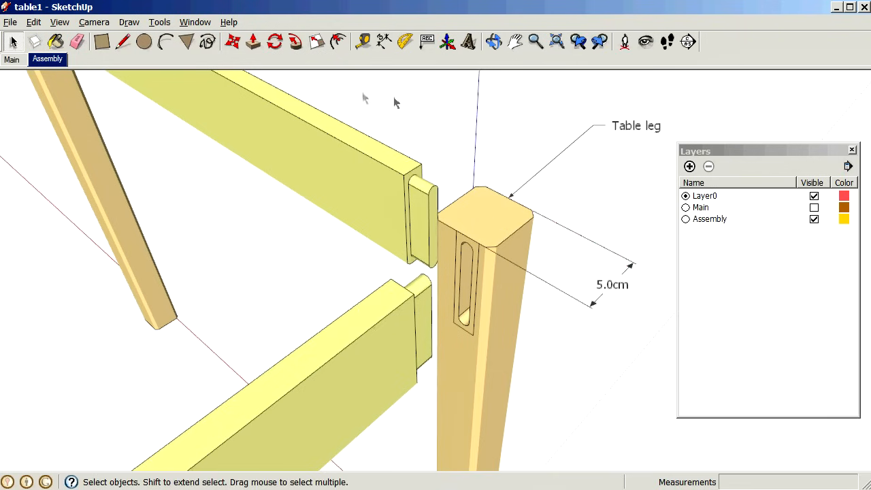
- Check the Main scene for the leg dimension around the table corner near the origin
click(12, 60)
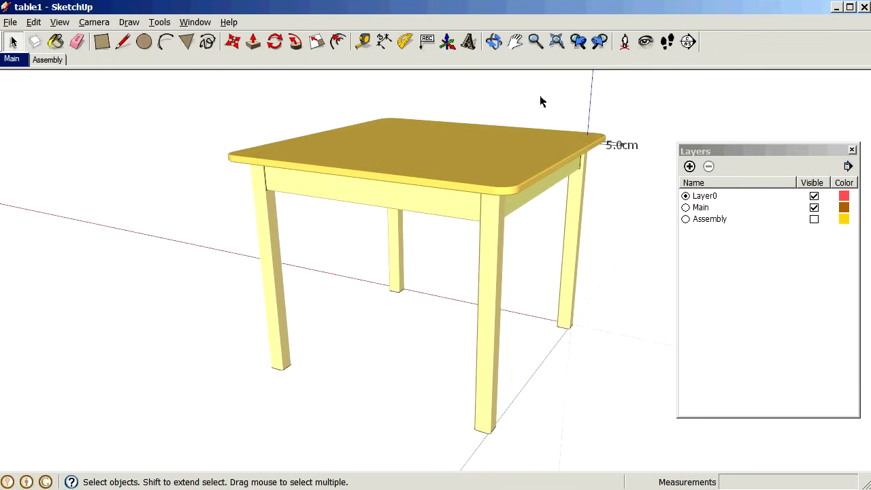
middle_drag(540, 97, 339, 193)
scroll(243, 243, down, 2)
scroll(547, 253, up, 3)
scroll(466, 220, up, 2)
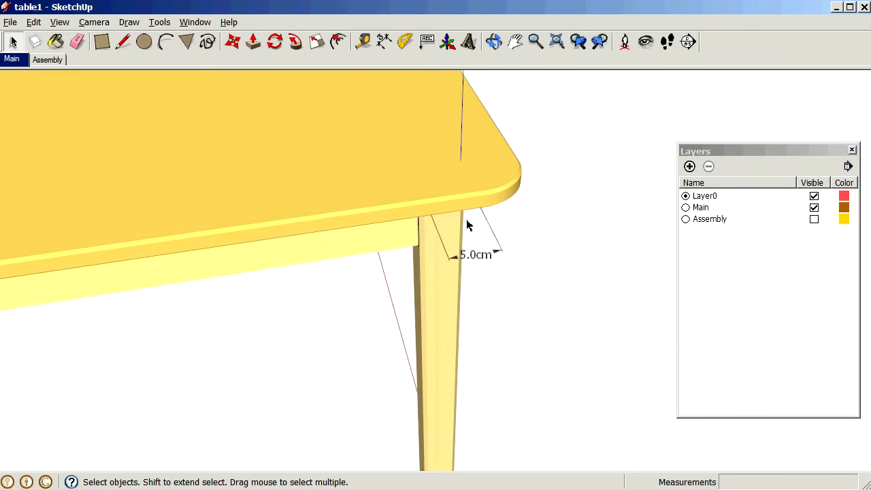
- Assign the leg's width dimension to the Assembly layer and compare the Main and Assembly scenes
click(49, 60)
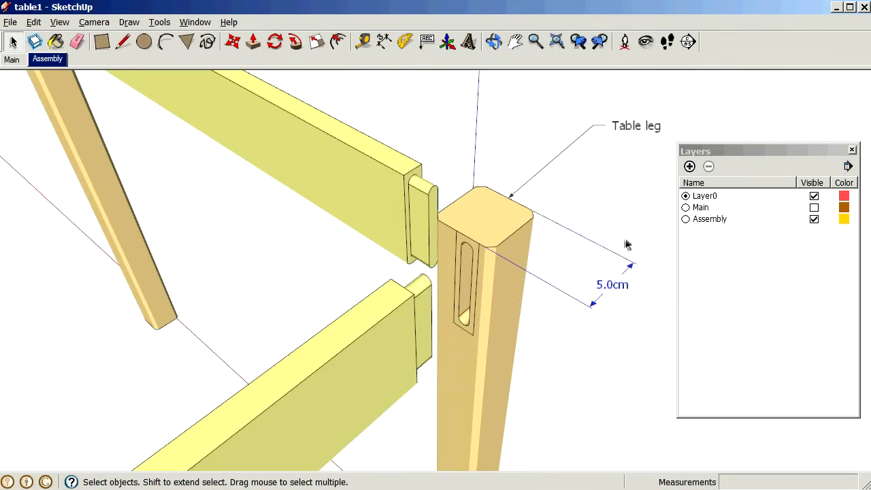
right_click(597, 250)
click(608, 251)
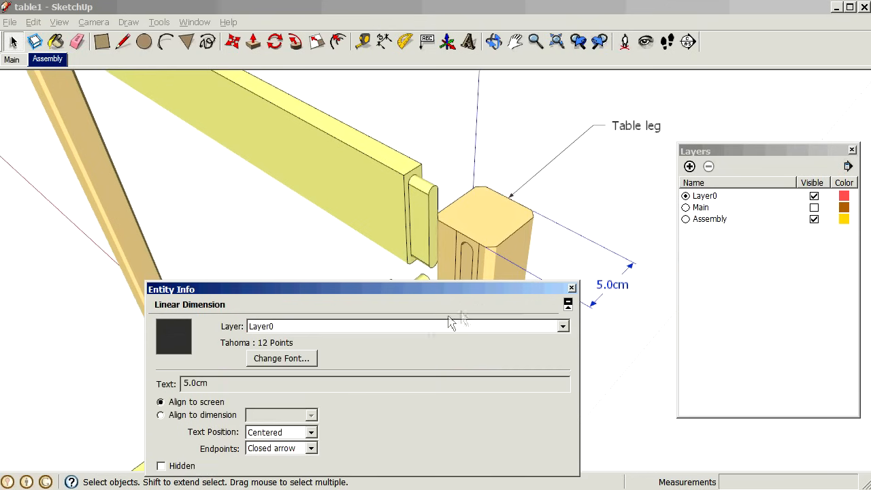
click(563, 328)
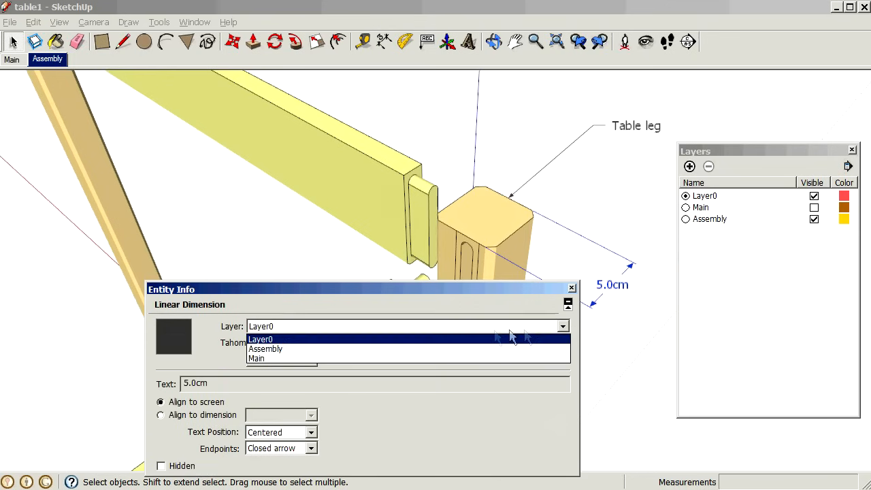
click(461, 348)
click(571, 289)
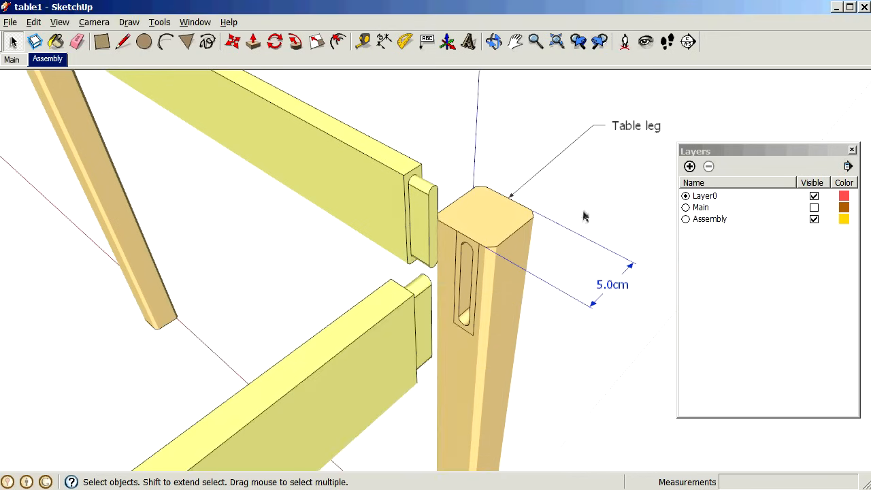
click(14, 60)
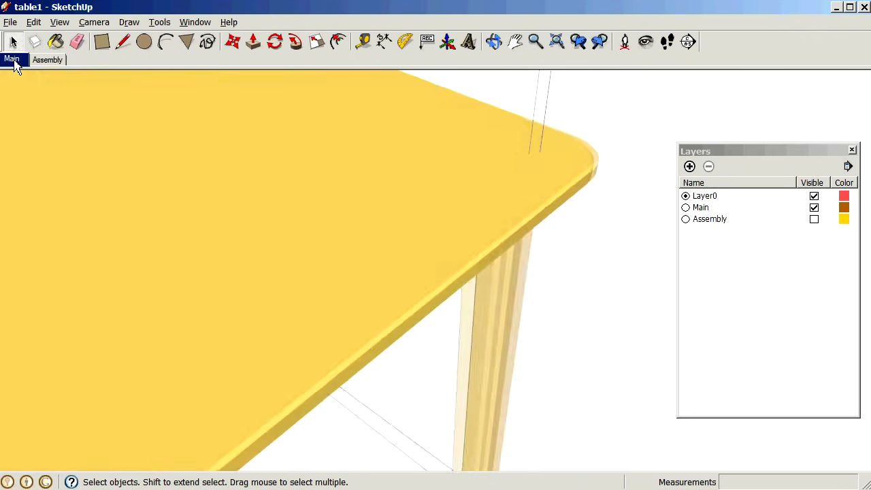
click(57, 63)
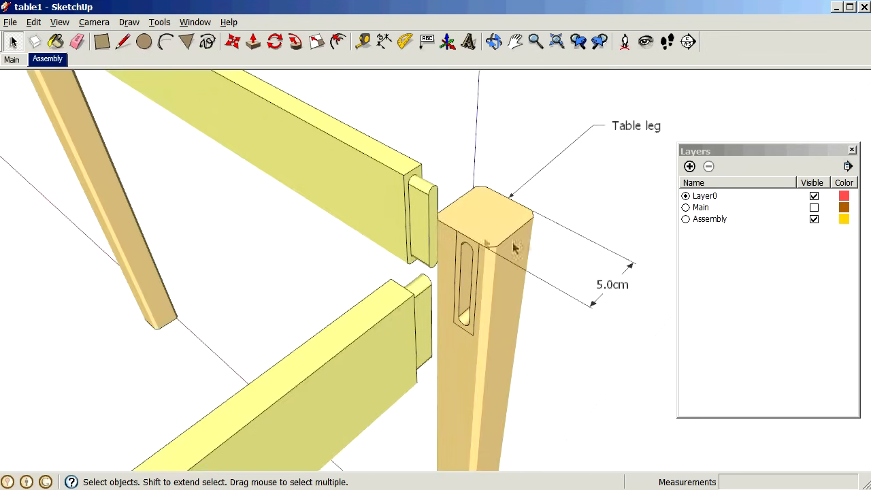
- Make Assembly the active layer and dimension the other side of the leg's top, placing the dimension beyond its rear edge
click(686, 219)
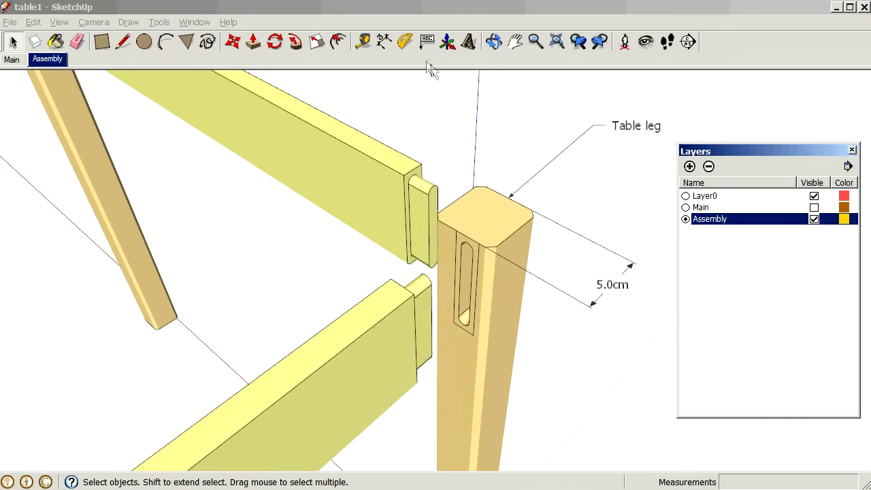
click(383, 42)
click(475, 197)
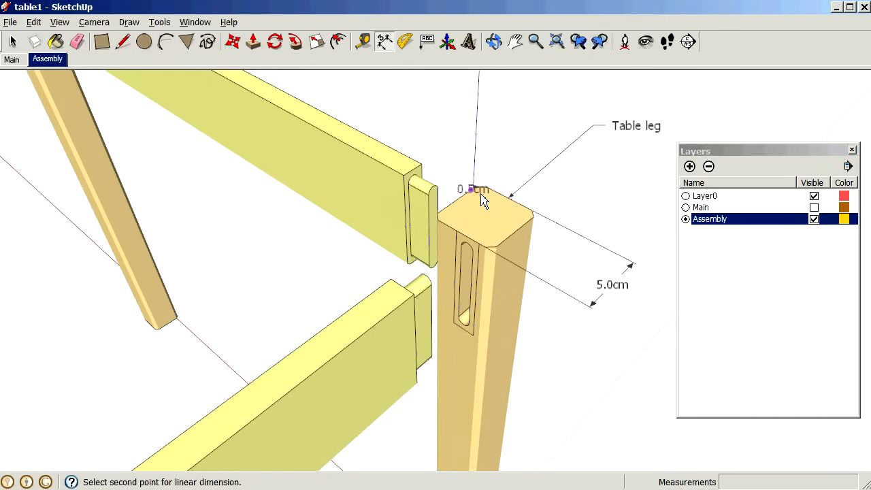
click(535, 225)
click(614, 177)
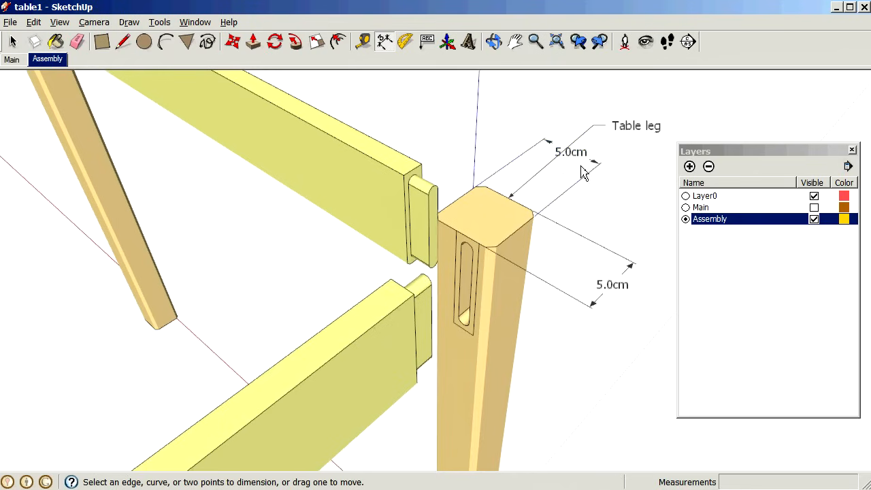
- Dimension the front rail's thickness across its top face and check both scenes for the new dimensions
click(391, 279)
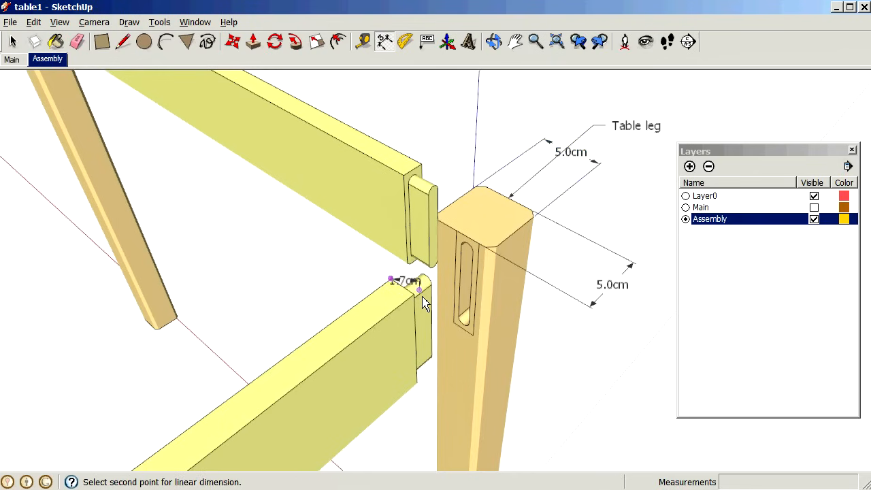
click(415, 296)
click(368, 320)
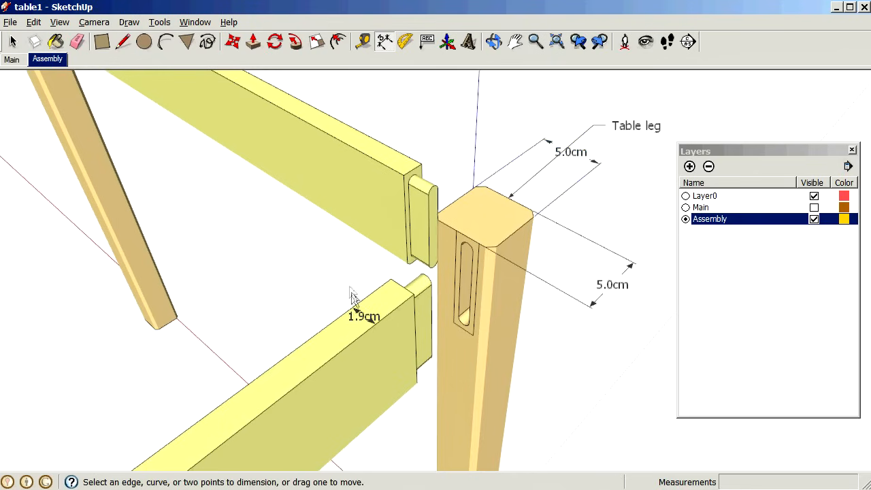
click(12, 61)
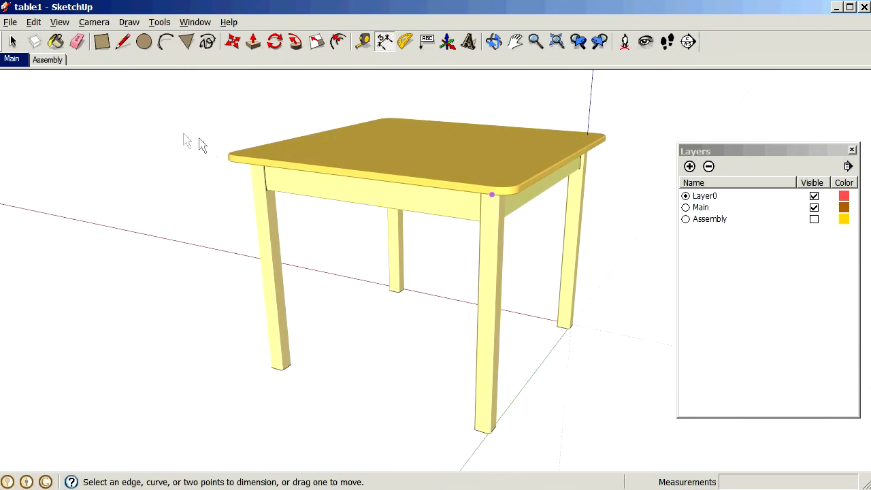
click(53, 62)
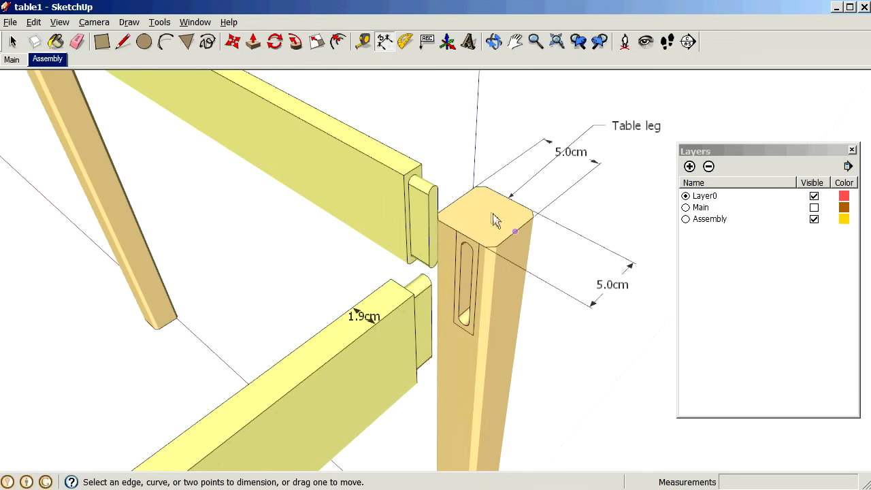
- Open the front rail component for editing and delete its large outer face
middle_drag(624, 227, 545, 185)
scroll(366, 282, down, 5)
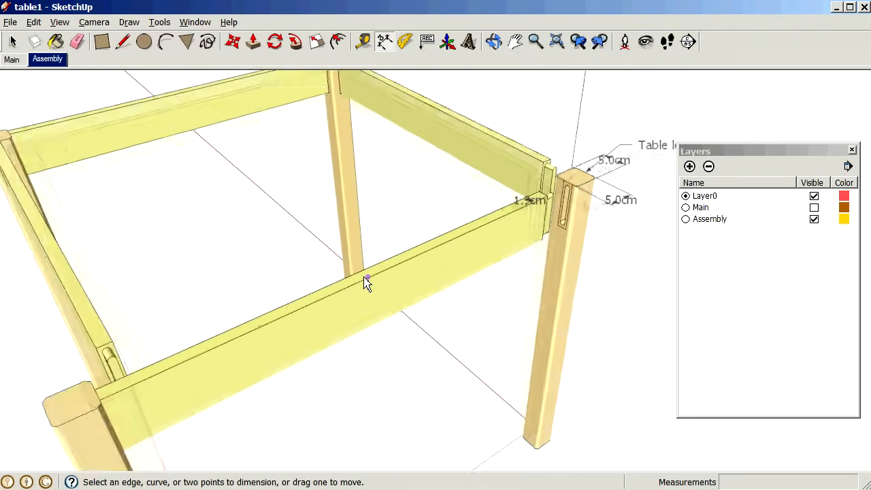
scroll(388, 288, up, 1)
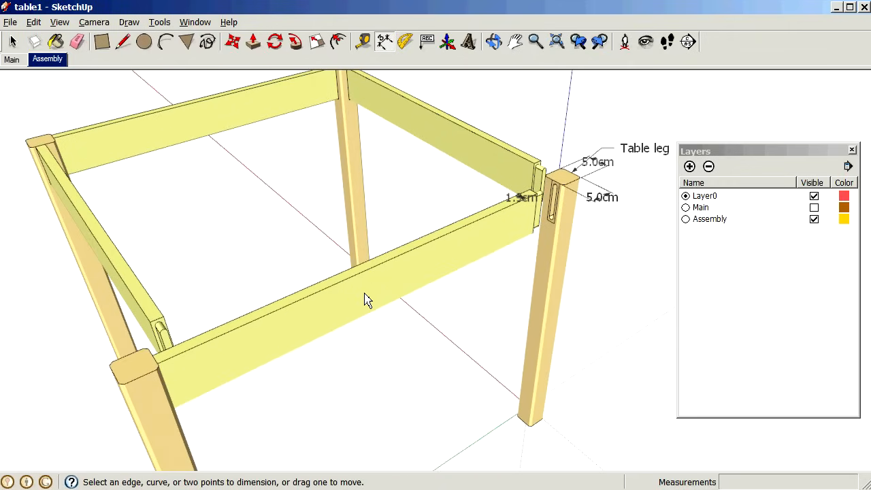
click(12, 42)
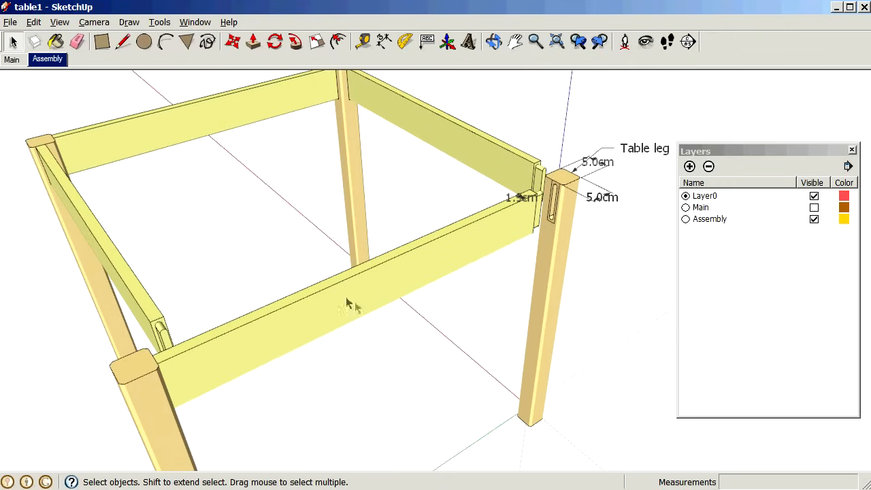
double_click(361, 306)
click(362, 297)
click(391, 291)
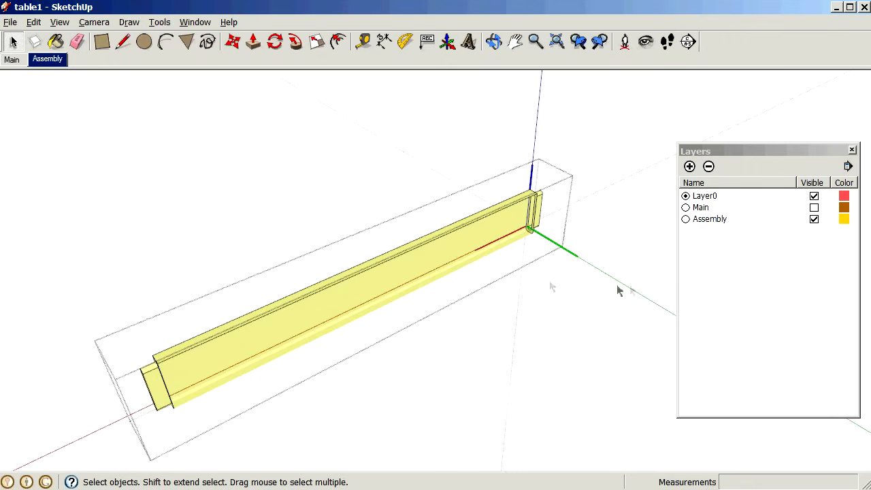
- Make Assembly the active layer and restore the rail's outer face by drawing a line down the edge at its tenon end
click(685, 219)
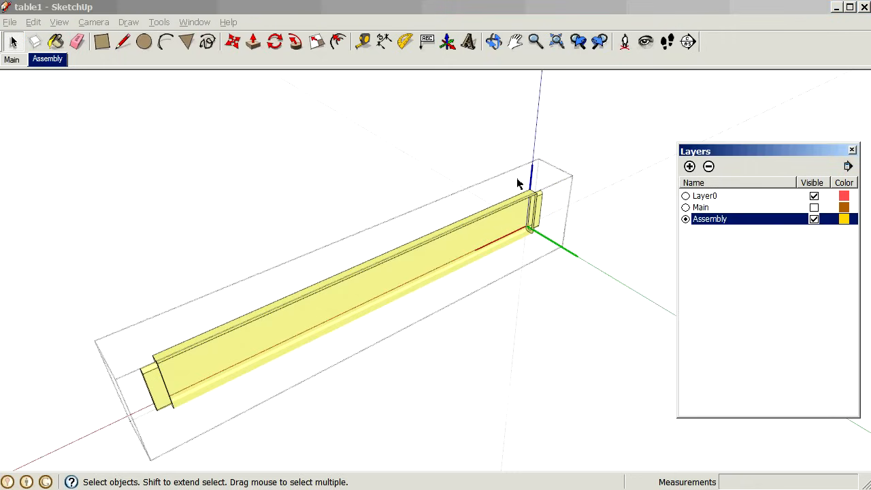
click(514, 231)
scroll(521, 217, up, 5)
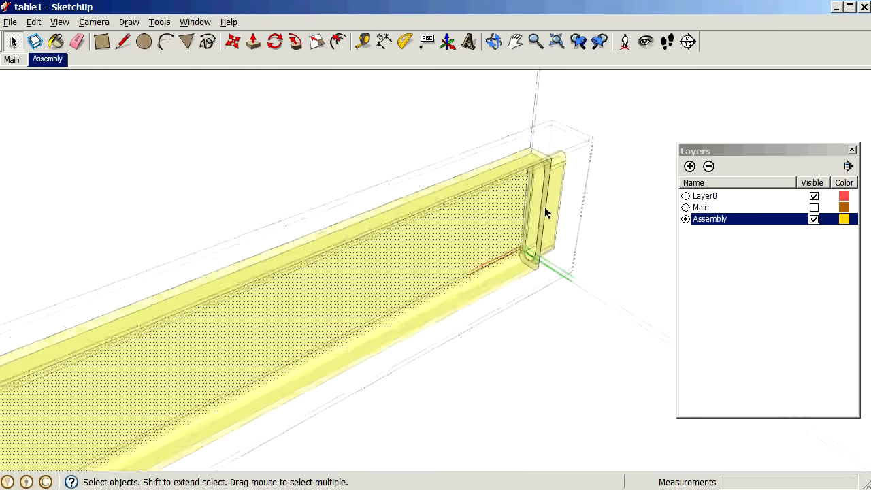
click(124, 43)
click(555, 125)
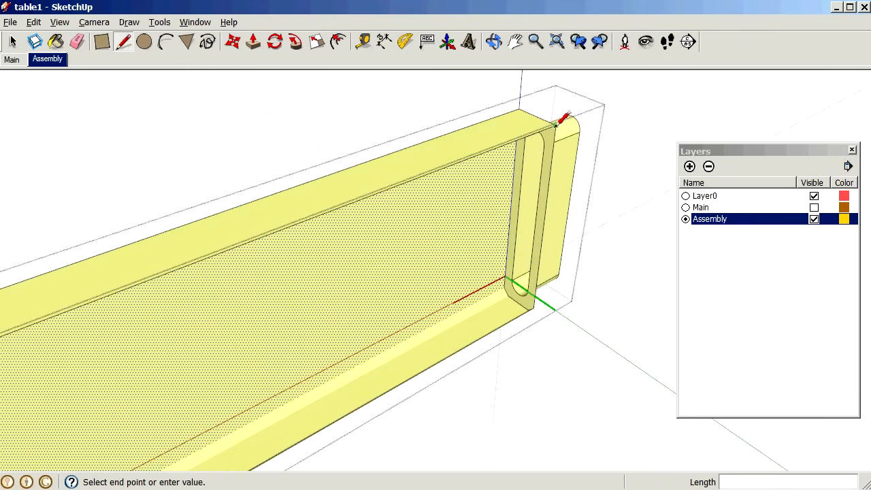
click(533, 309)
scroll(533, 199, down, 2)
middle_drag(505, 278, 520, 240)
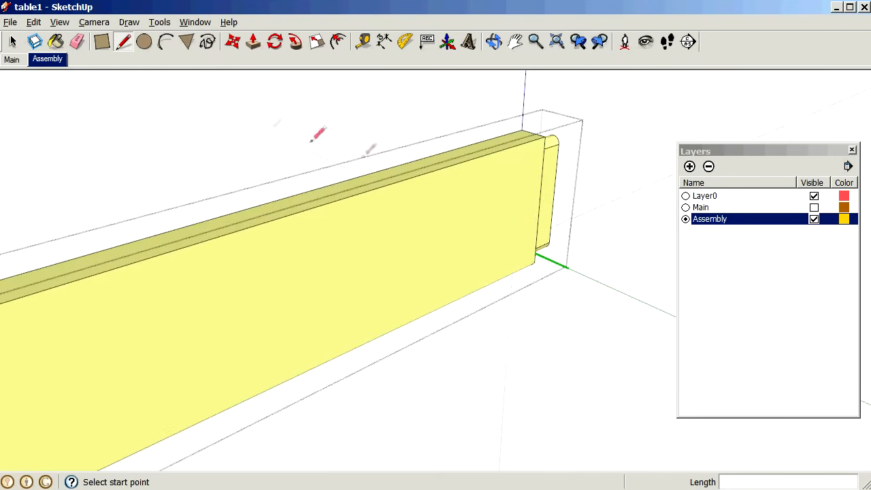
- Switch to the Main scene and inspect the rail where it meets the leg near the origin
click(12, 60)
click(12, 42)
middle_drag(583, 266, 401, 236)
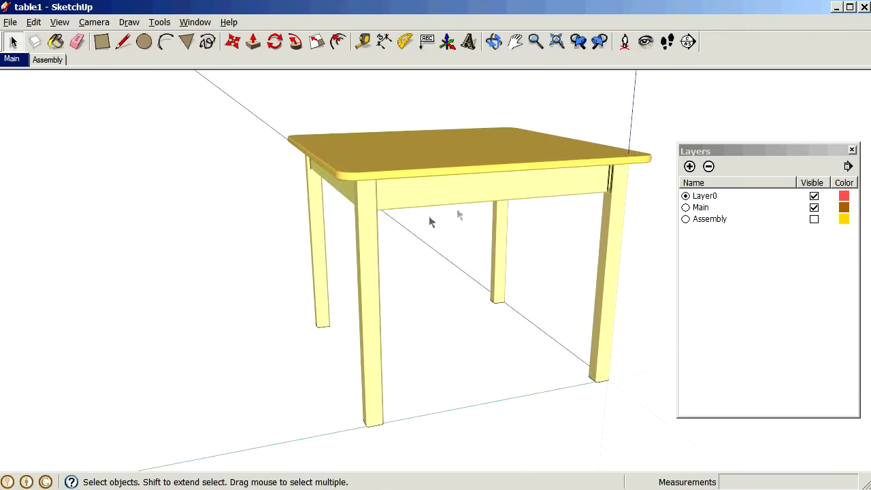
scroll(608, 195, up, 6)
middle_drag(531, 185, 704, 144)
middle_drag(519, 138, 364, 136)
- Switch to the Assembly scene, open the front rail component for editing and show the entity information of its large outer face
click(55, 61)
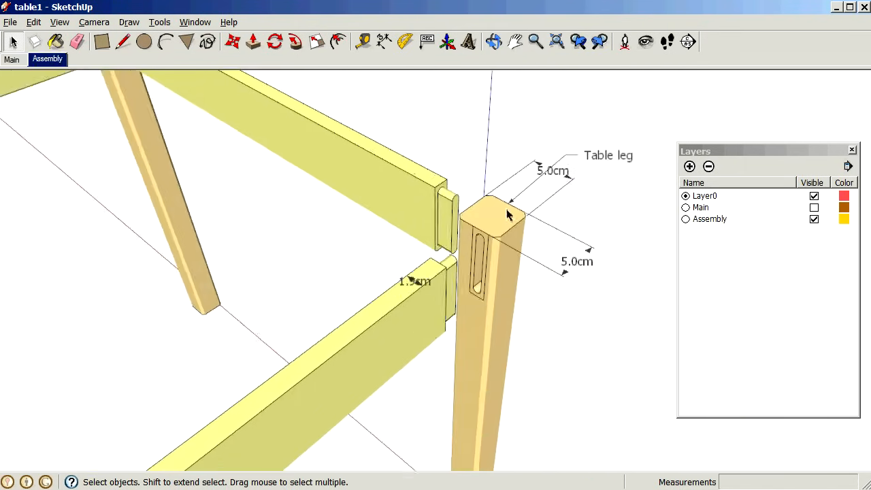
click(423, 309)
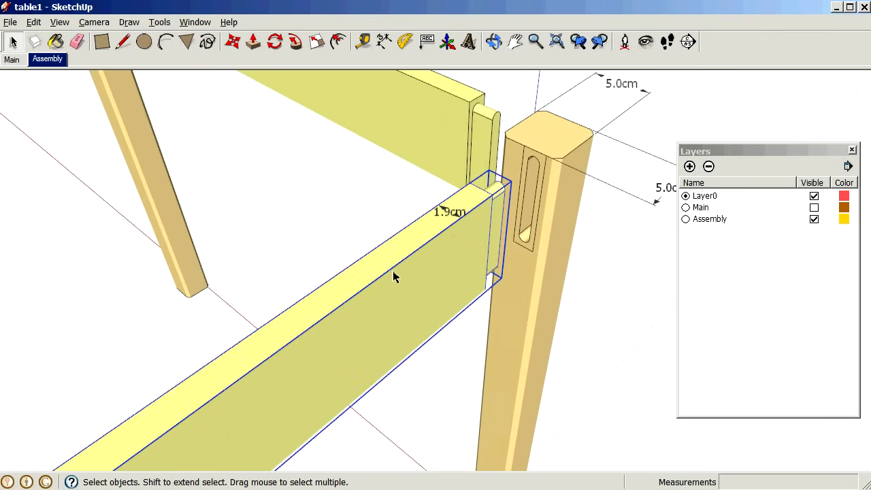
double_click(408, 291)
right_click(411, 291)
click(442, 296)
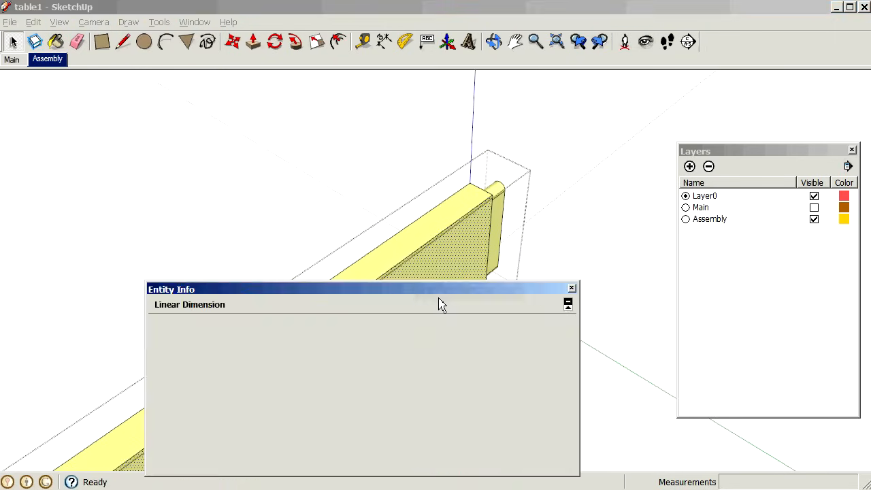
- Compare the layer assignments of the rail's top face and its large outer face, keeping the entity information clear of the rail
drag(410, 296, 761, 163)
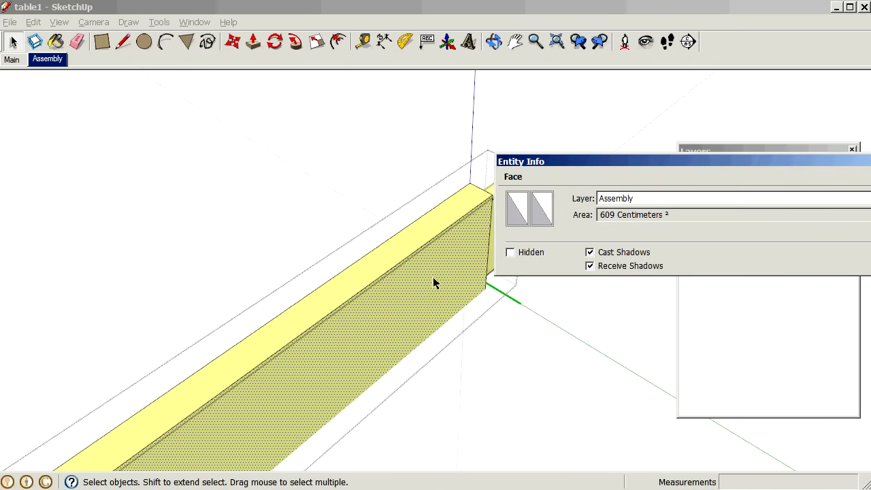
click(433, 278)
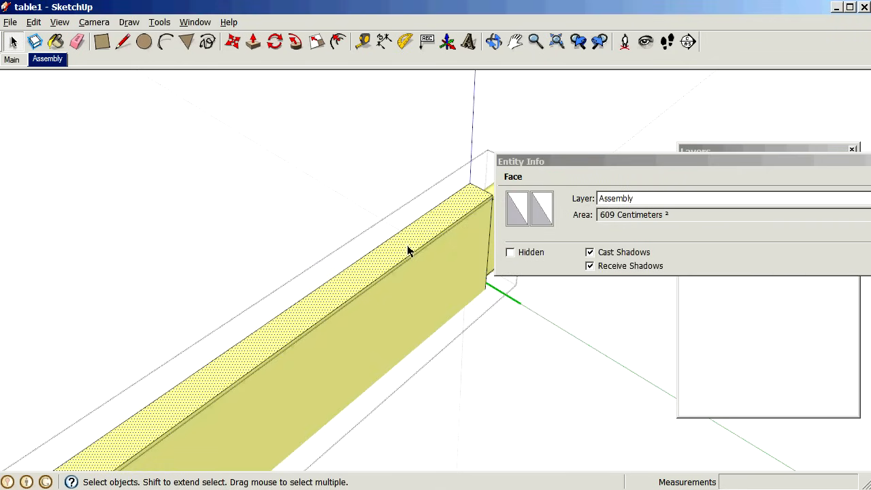
drag(595, 171, 112, 115)
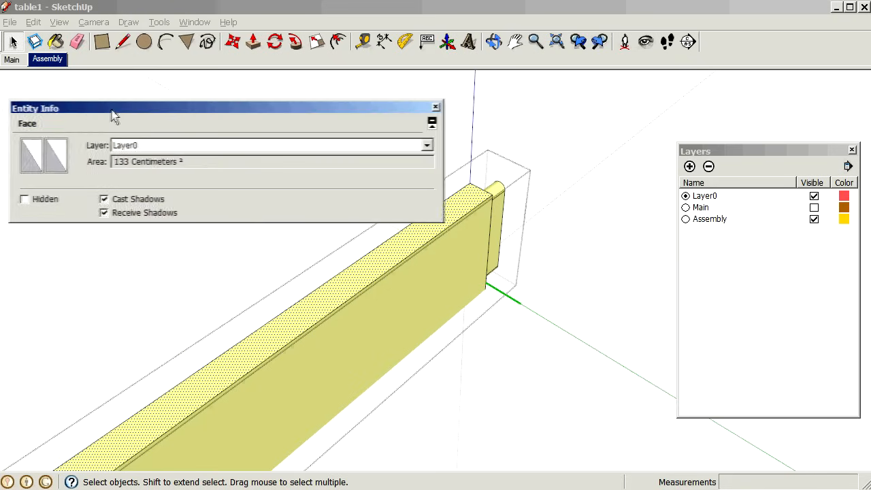
click(430, 287)
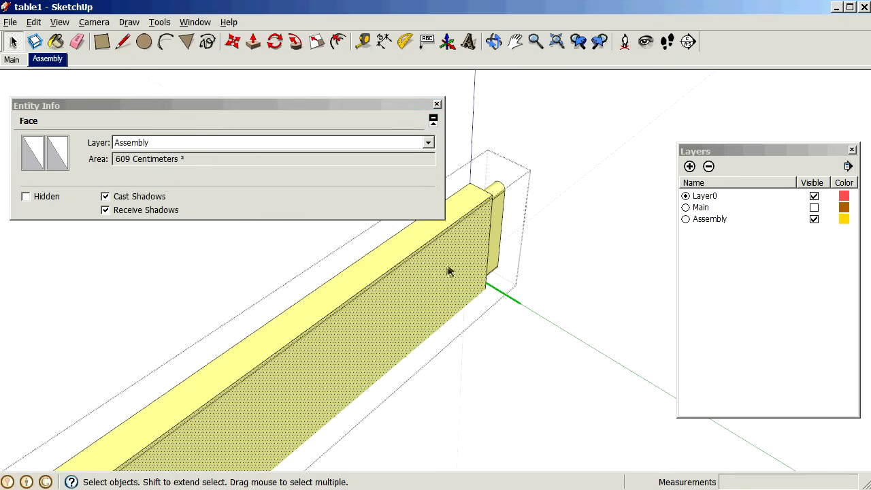
- Select all connected geometry of the front rail and assign it to Layer0
scroll(480, 254, down, 2)
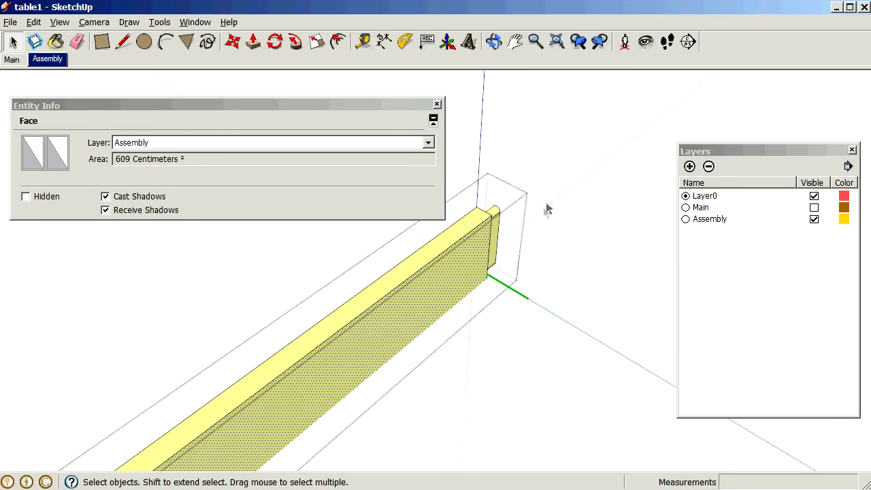
scroll(574, 125, down, 2)
scroll(462, 217, up, 2)
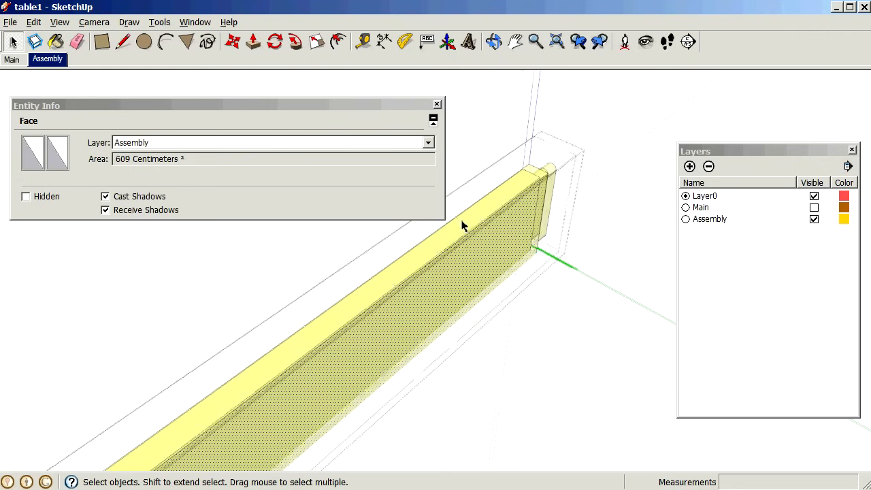
triple_click(500, 245)
click(428, 144)
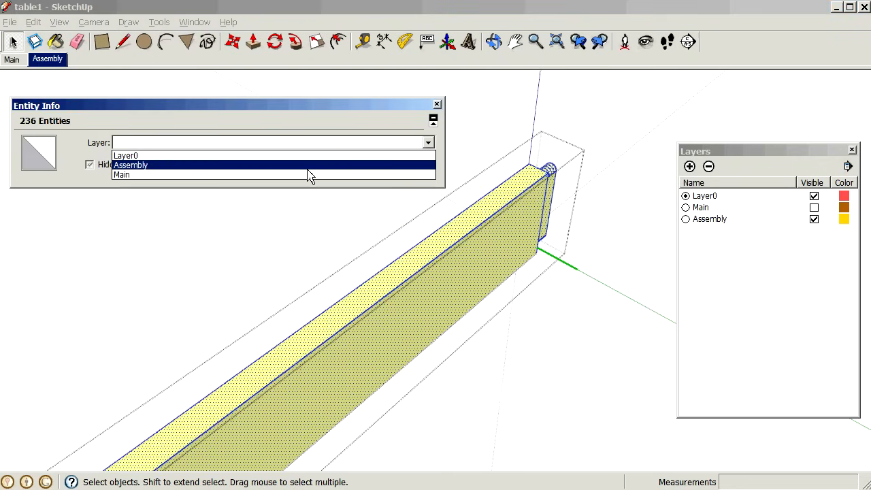
click(293, 156)
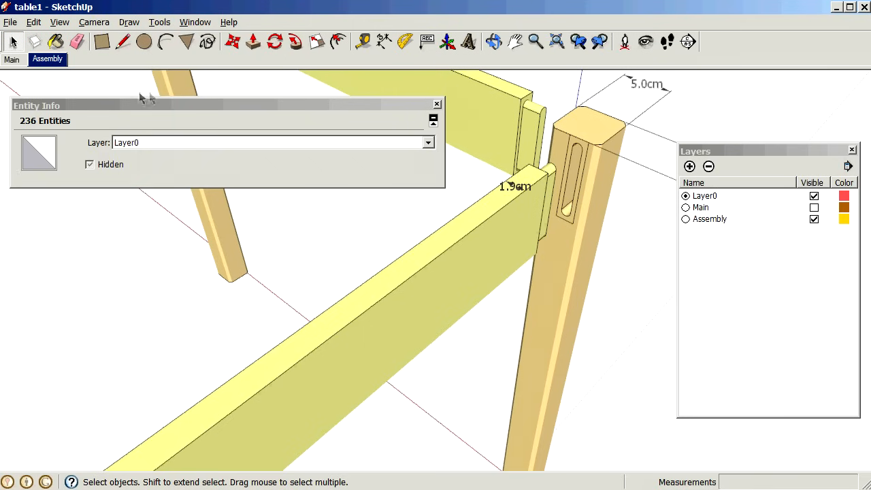
- Examine the front rail and its joint in the Assembly scene, and check the rail in the Main scene
click(53, 61)
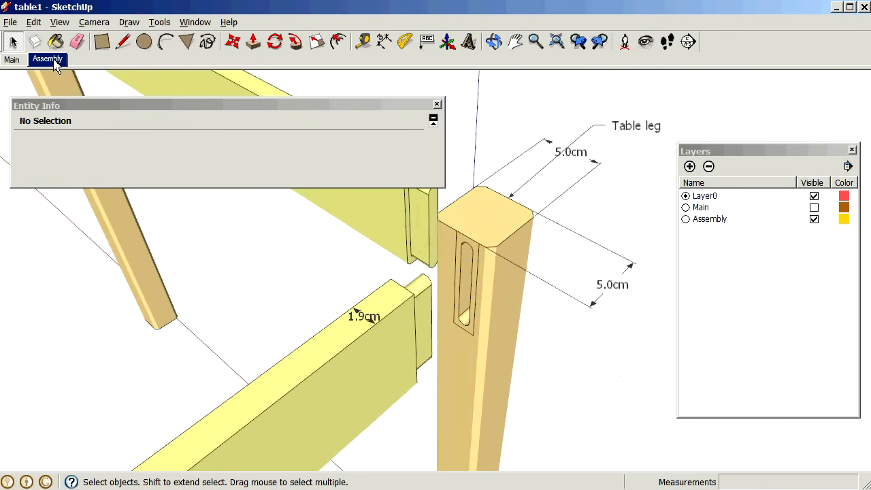
middle_drag(372, 347, 510, 234)
scroll(494, 247, down, 1)
scroll(494, 247, up, 3)
scroll(494, 247, down, 3)
middle_drag(483, 340, 80, 119)
click(12, 61)
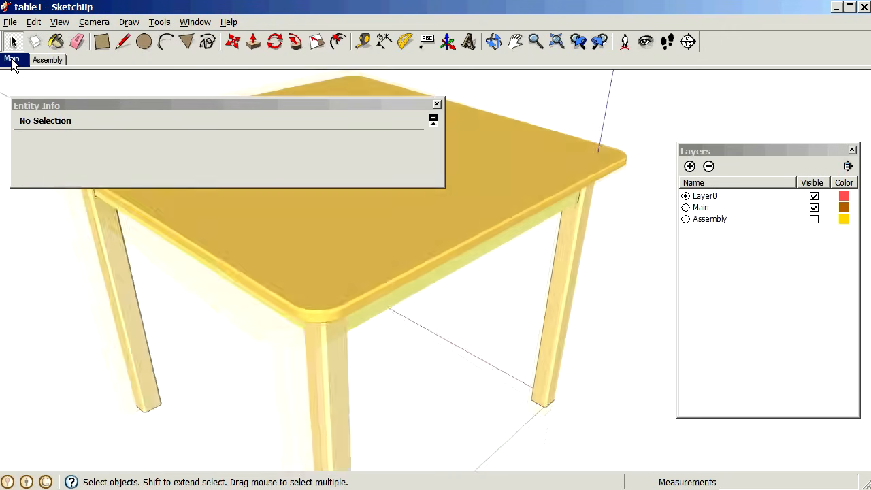